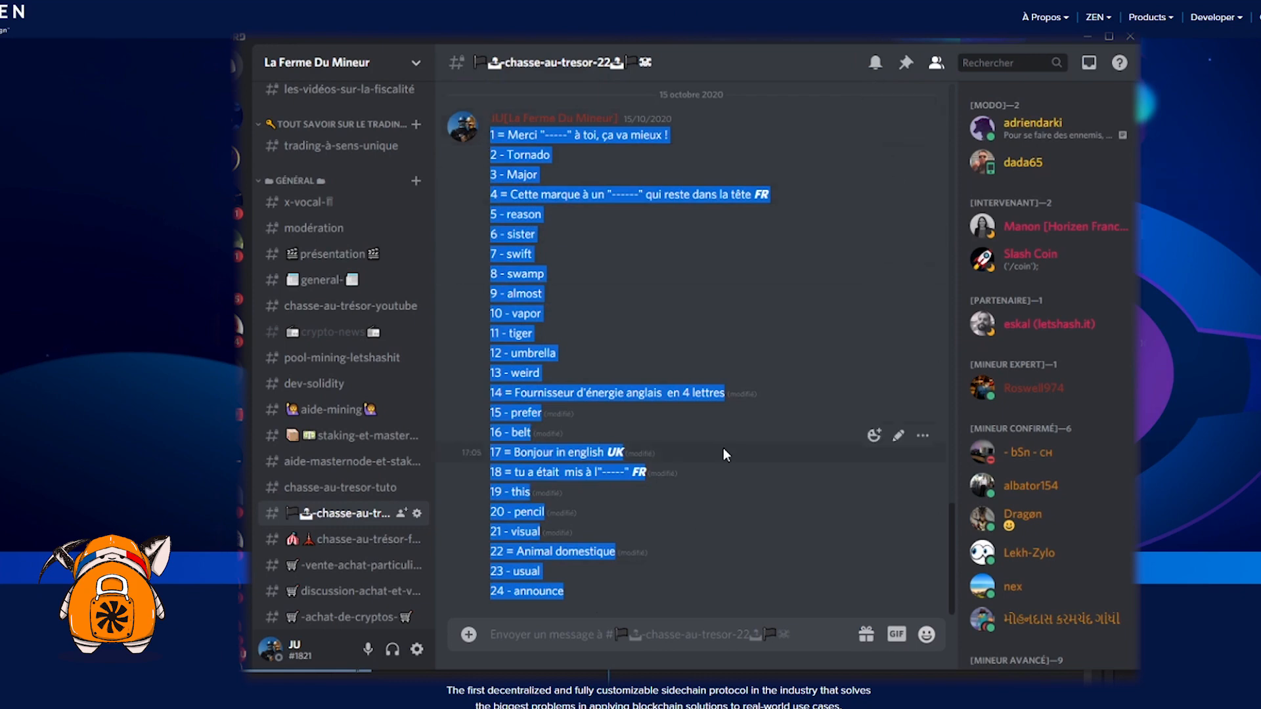
Review the 24-line clue list in Discord, selecting and deselecting its lines
{"action": "left_click", "coordinate": [683, 526]}
{"action": "scroll", "coordinate": [623, 578], "scroll_direction": "up", "scroll_amount": 2}
{"action": "scroll", "coordinate": [622, 578], "scroll_direction": "down", "scroll_amount": 2}
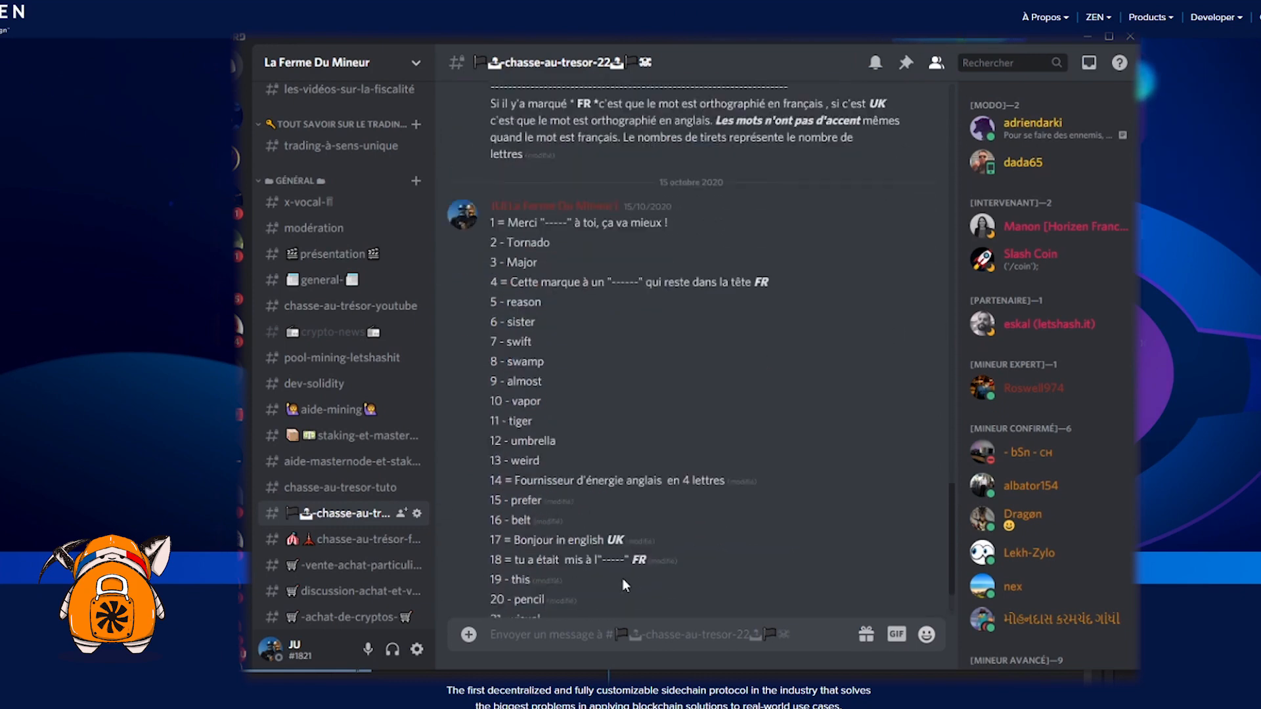
{"action": "left_click_drag", "start_coordinate": [575, 594], "coordinate": [657, 136]}
{"action": "left_click", "coordinate": [555, 168]}
{"action": "left_click", "coordinate": [675, 160]}
{"action": "scroll", "coordinate": [625, 357], "scroll_direction": "up", "scroll_amount": 2}
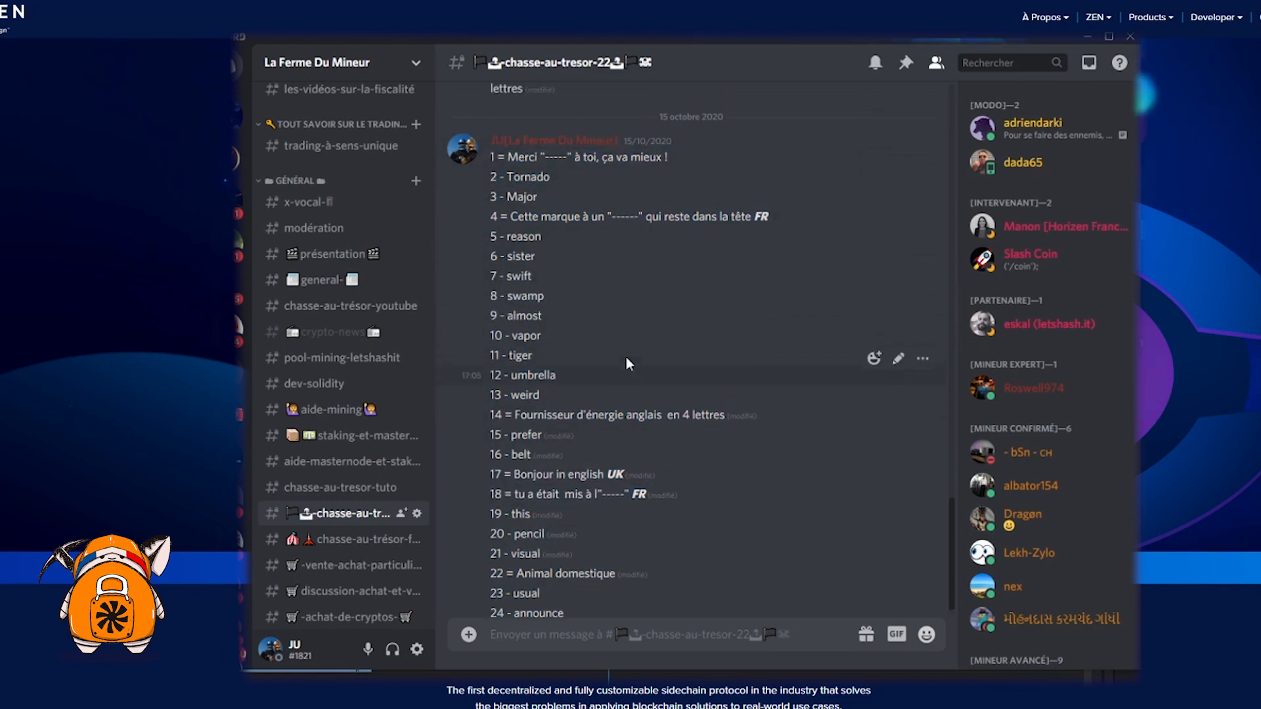
{"action": "scroll", "coordinate": [625, 357], "scroll_direction": "down", "scroll_amount": 2}
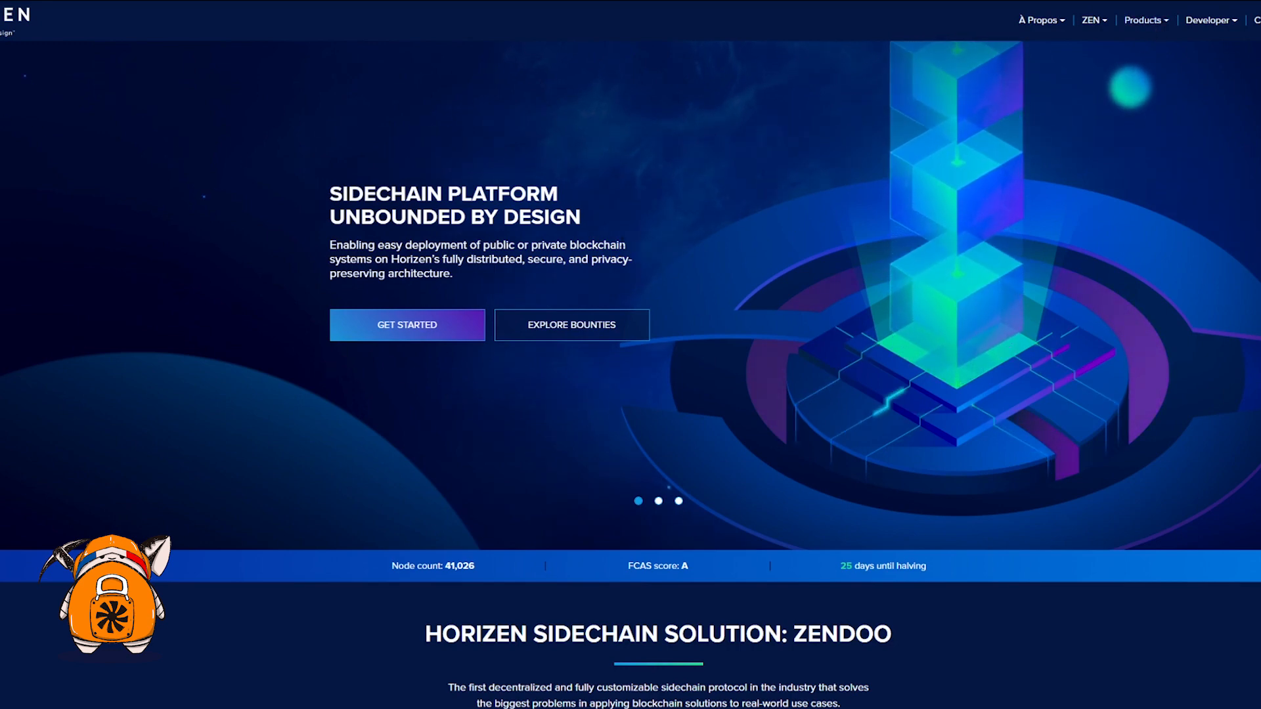
Open the Sphere by Horizen page from the Horizen Products menu and scroll to its downloads
{"action": "left_click", "coordinate": [1163, 23]}
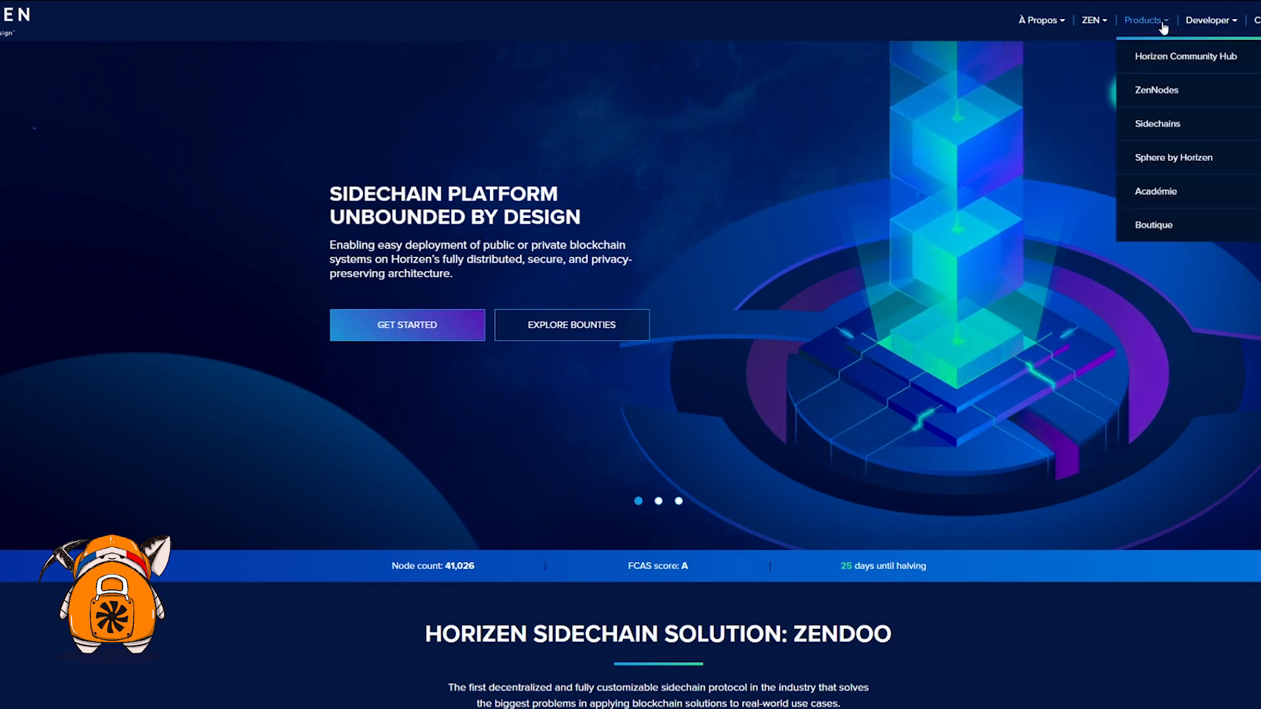
{"action": "left_click", "coordinate": [1172, 161]}
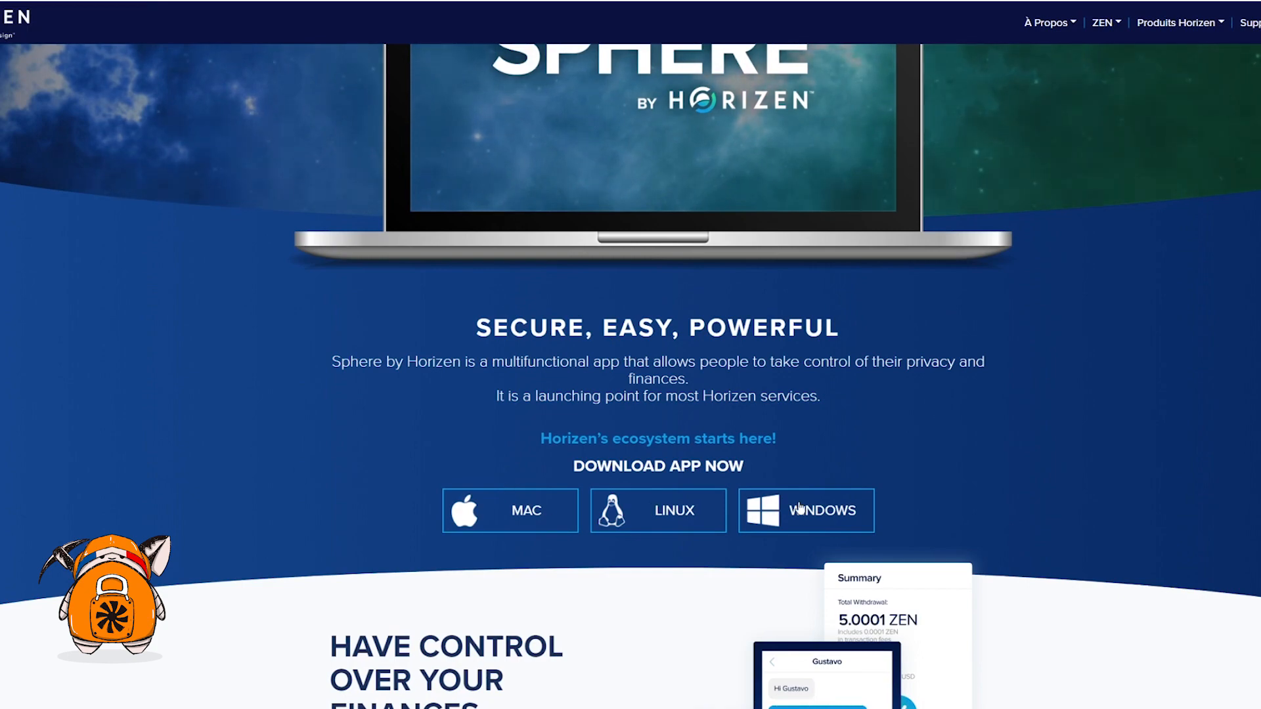
{"action": "scroll", "coordinate": [956, 403], "scroll_direction": "down", "scroll_amount": 1}
{"action": "scroll", "coordinate": [938, 450], "scroll_direction": "up", "scroll_amount": 1}
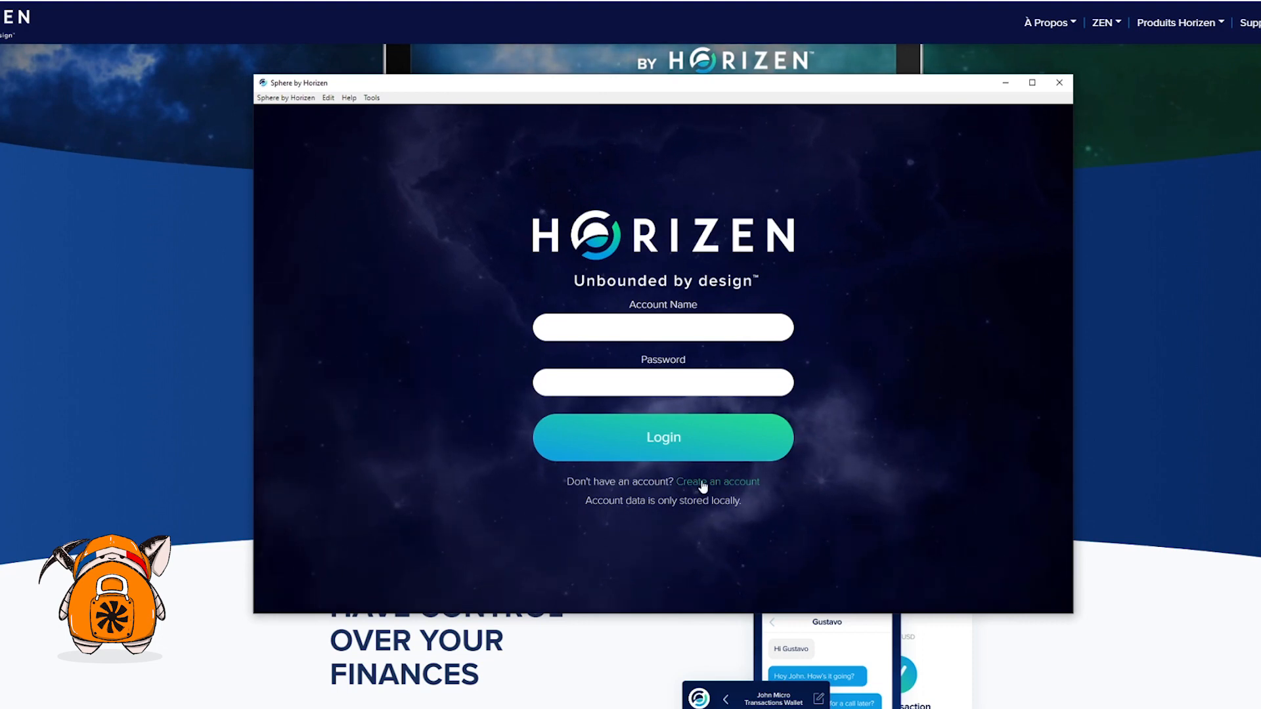
Go from account creation back to the login form and begin entering the account name
{"action": "left_click", "coordinate": [722, 483]}
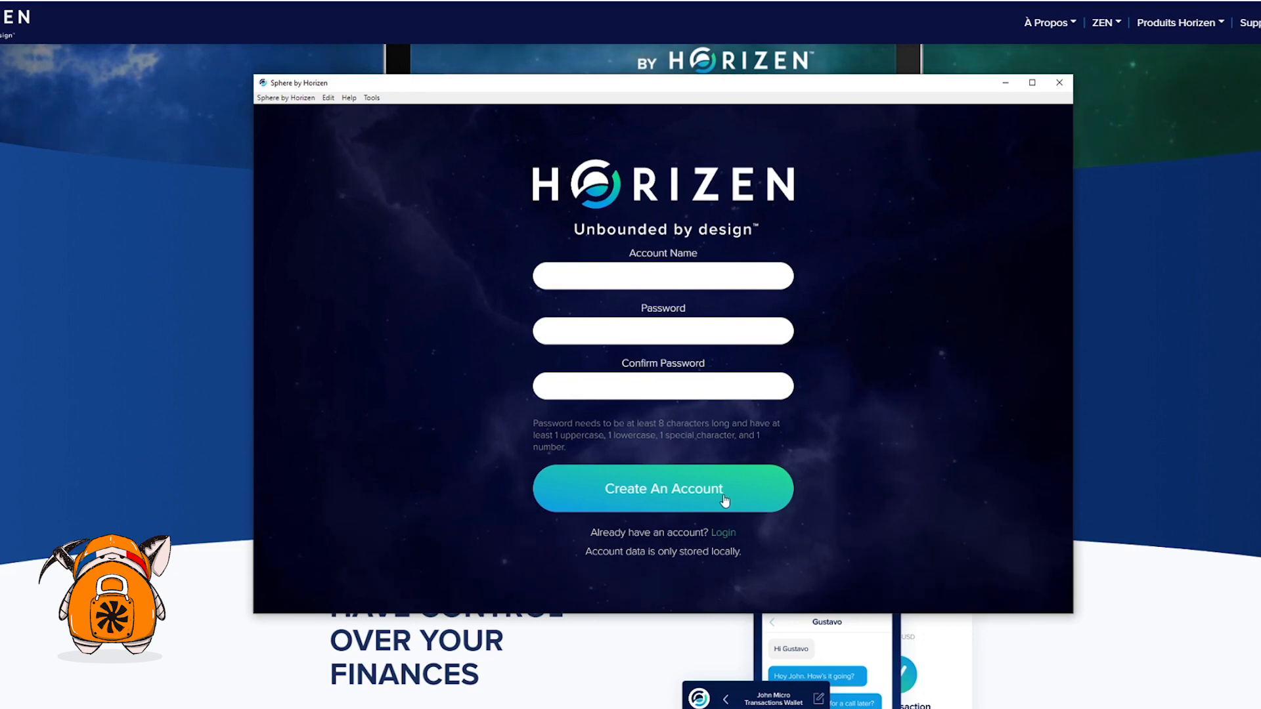
{"action": "left_click", "coordinate": [722, 534]}
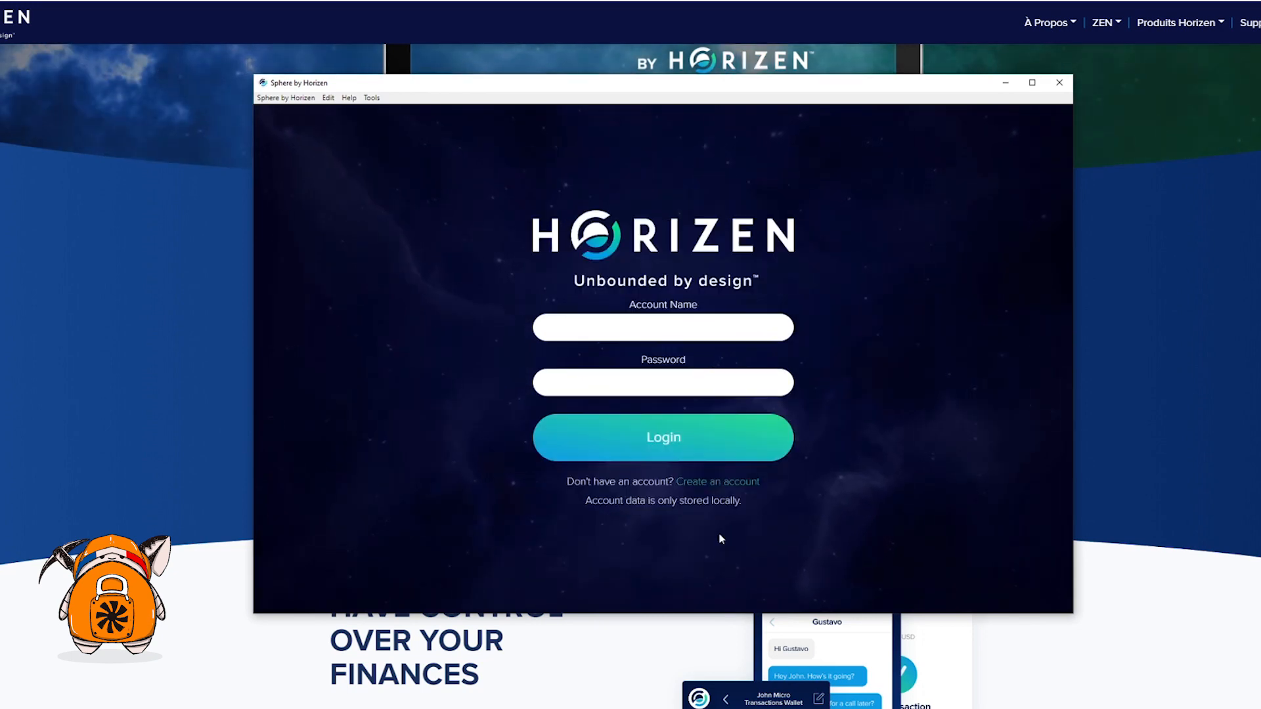
{"action": "left_click", "coordinate": [703, 333]}
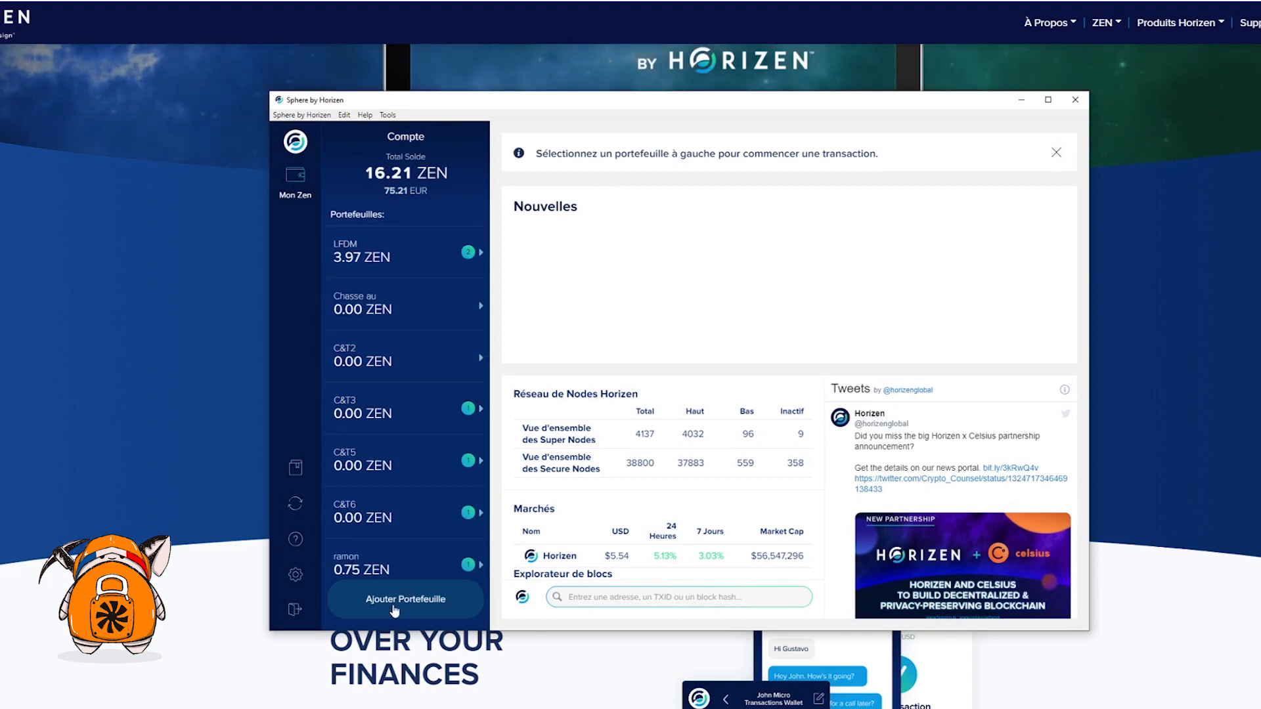
Create a new wallet named 'C&T YTB', with Mot de Passe Requis left unticked, and continue
{"action": "left_click", "coordinate": [394, 611]}
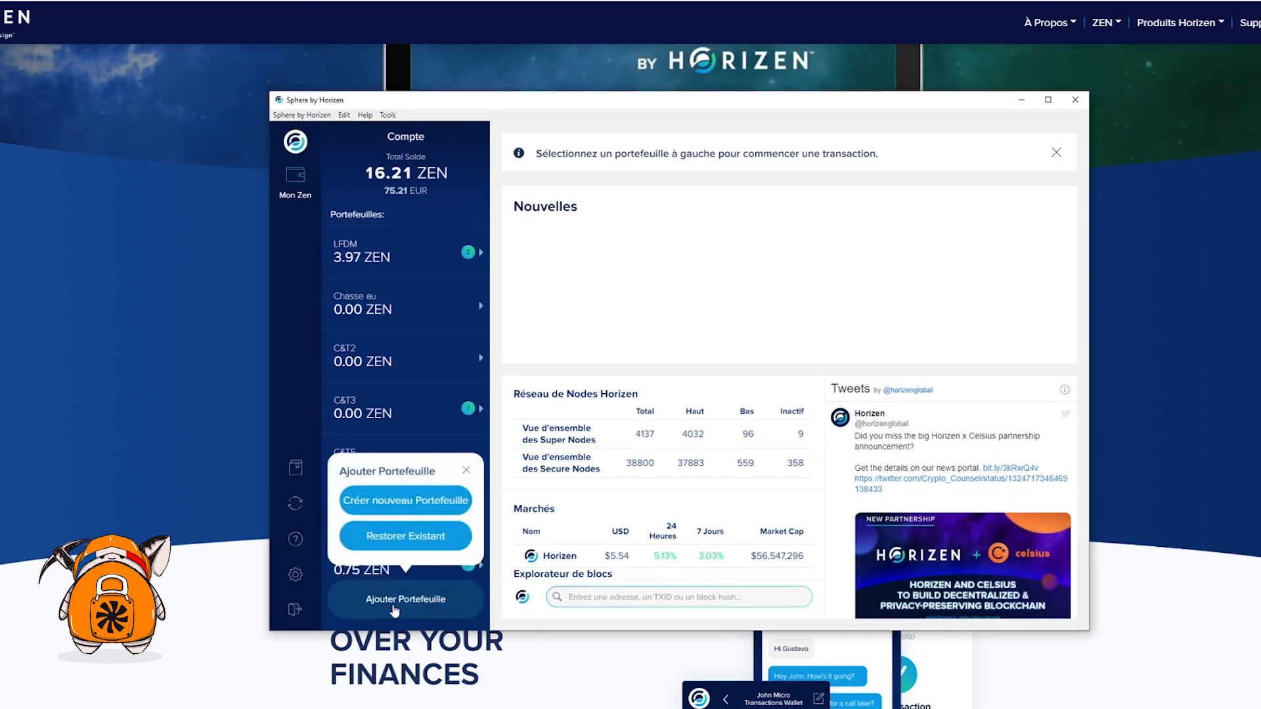
{"action": "left_click", "coordinate": [421, 502]}
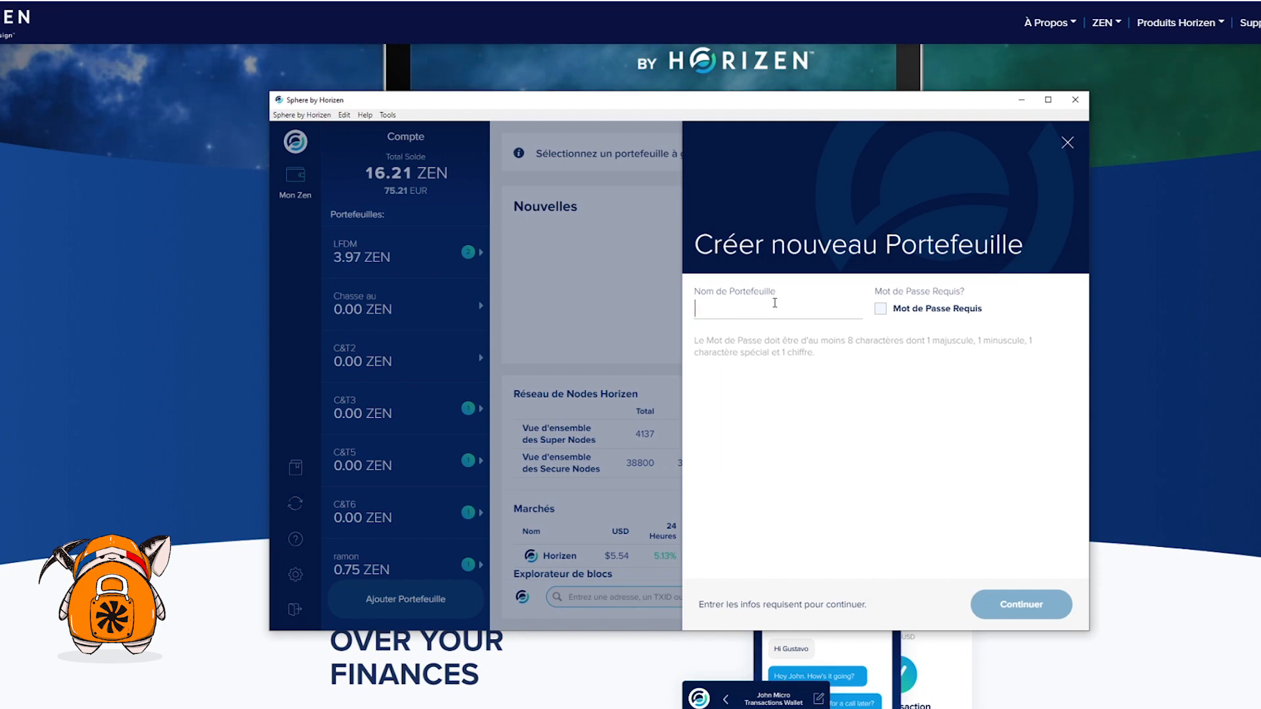
{"action": "type", "text": "C"}
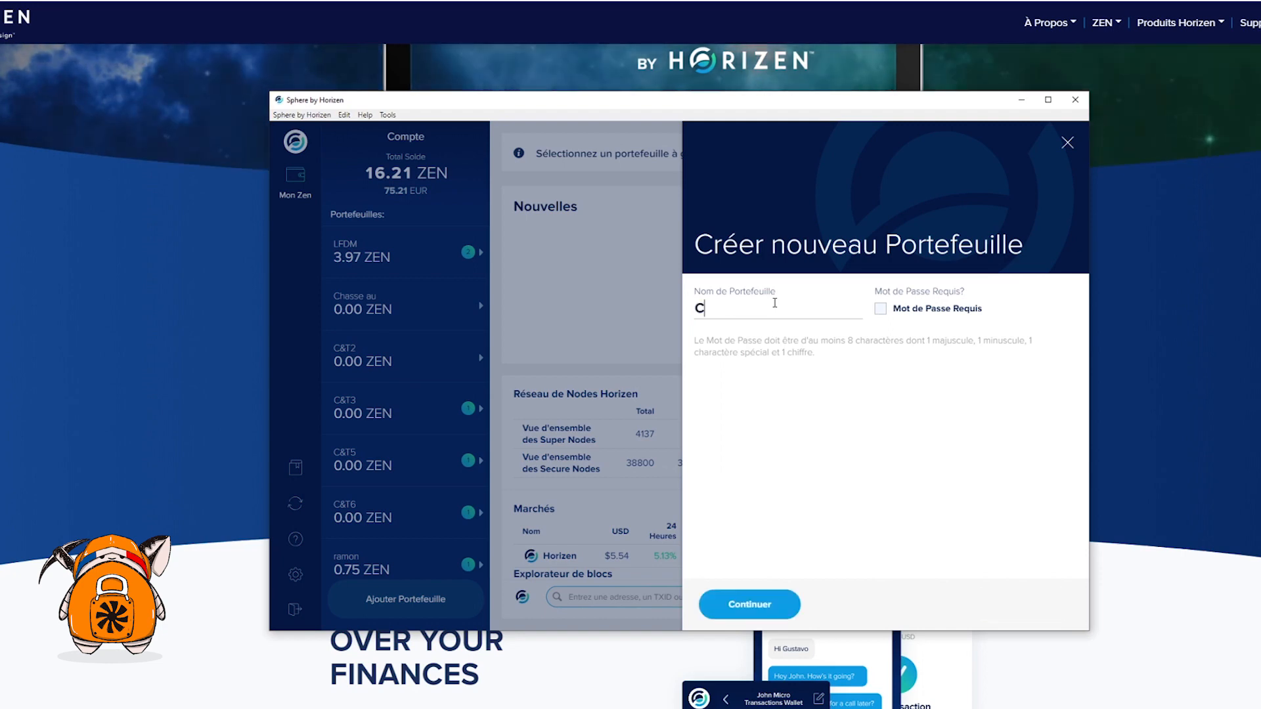
{"action": "type", "text": "&"}
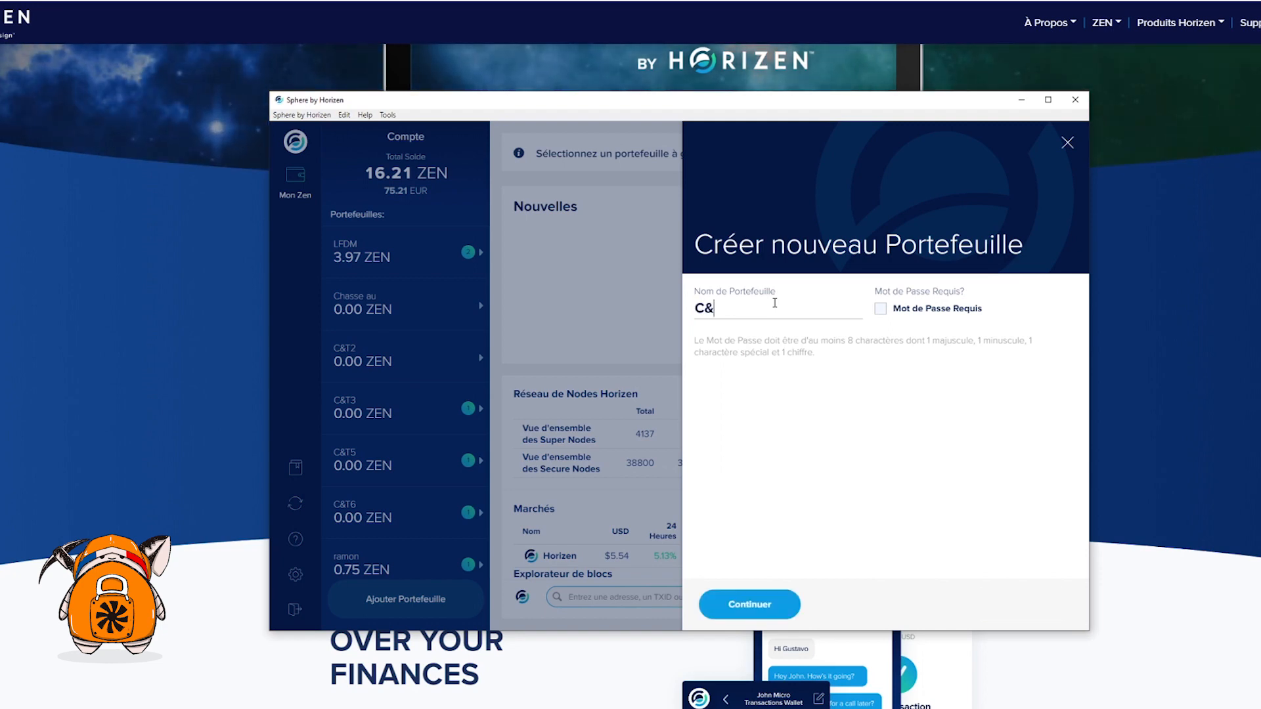
{"action": "type", "text": "T YTB"}
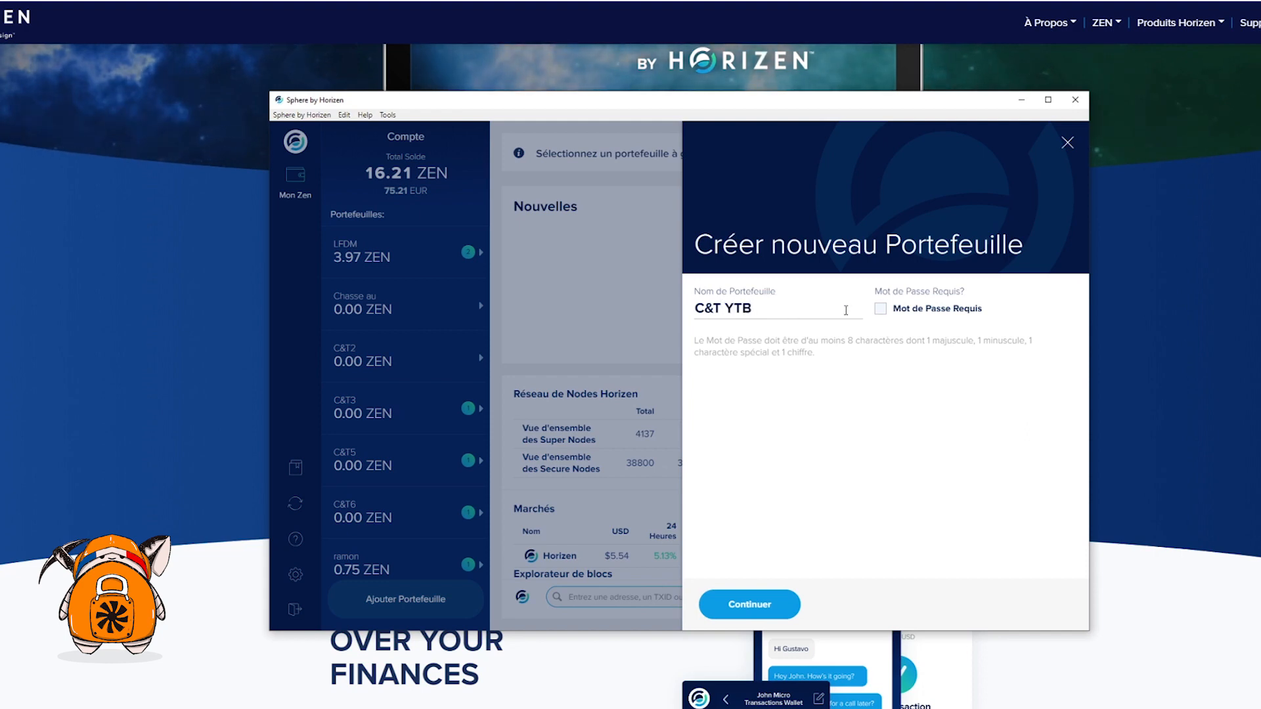
{"action": "left_click", "coordinate": [883, 314]}
{"action": "left_click", "coordinate": [884, 314]}
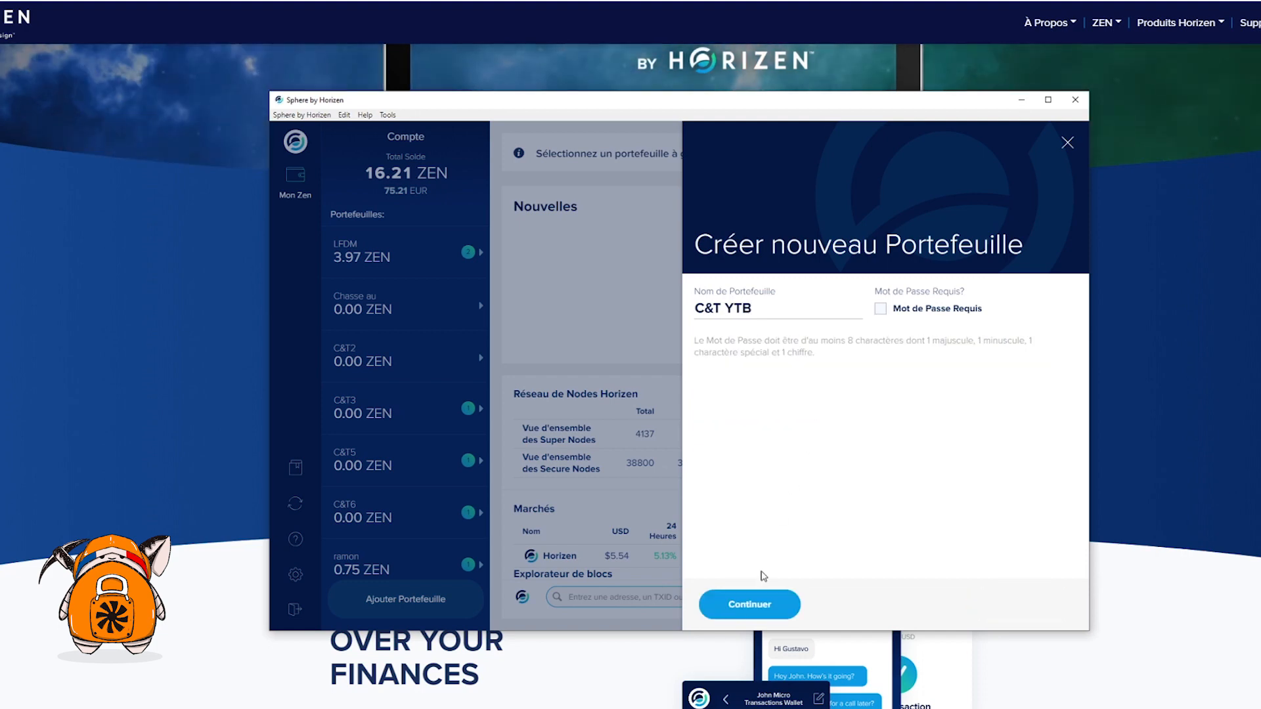
{"action": "left_click", "coordinate": [764, 607]}
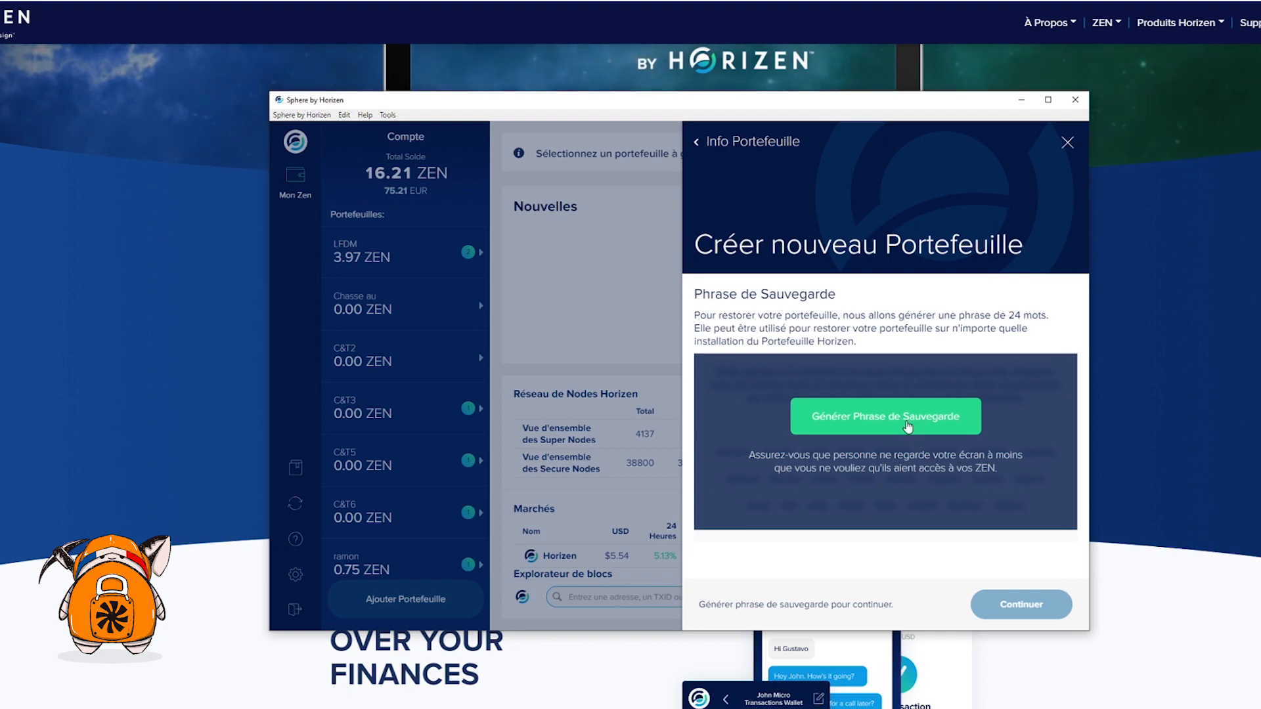
Generate and reveal the 24-word backup phrase, then confirm it was written down
{"action": "left_click", "coordinate": [908, 427]}
{"action": "left_click", "coordinate": [893, 428]}
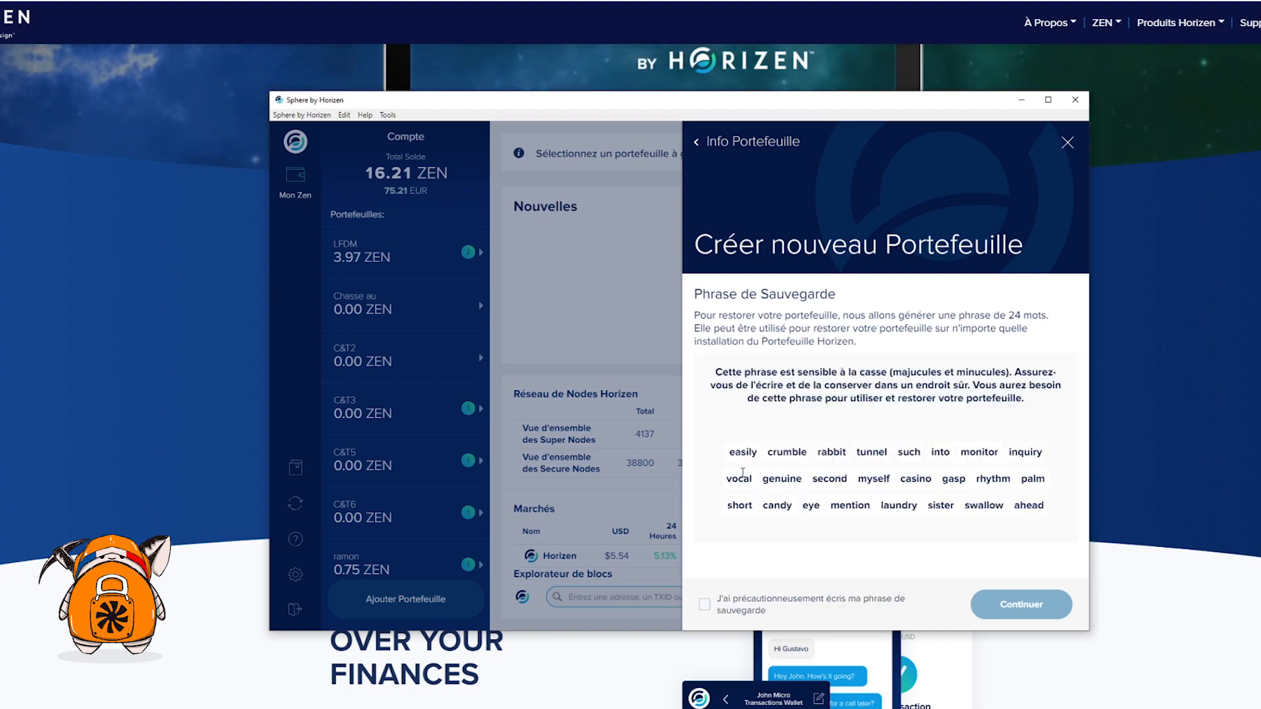
{"action": "left_click_drag", "start_coordinate": [726, 446], "coordinate": [1059, 511]}
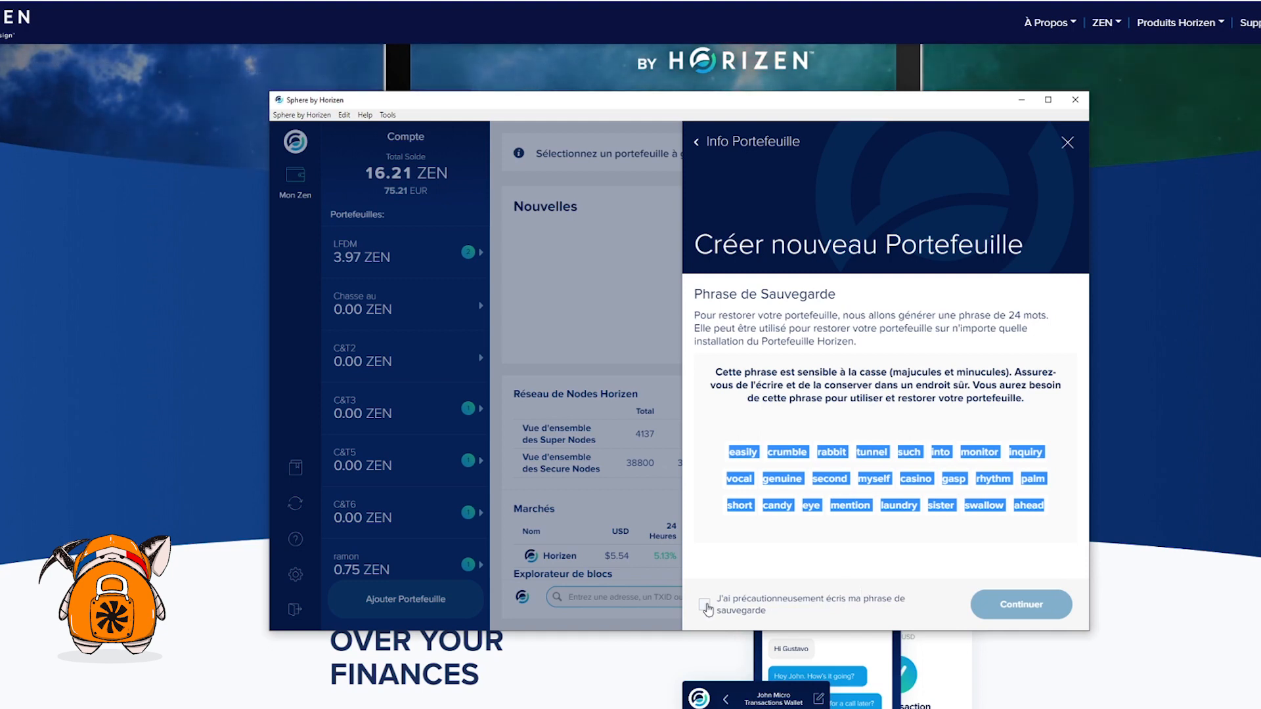
{"action": "left_click", "coordinate": [705, 605]}
{"action": "left_click", "coordinate": [1018, 613]}
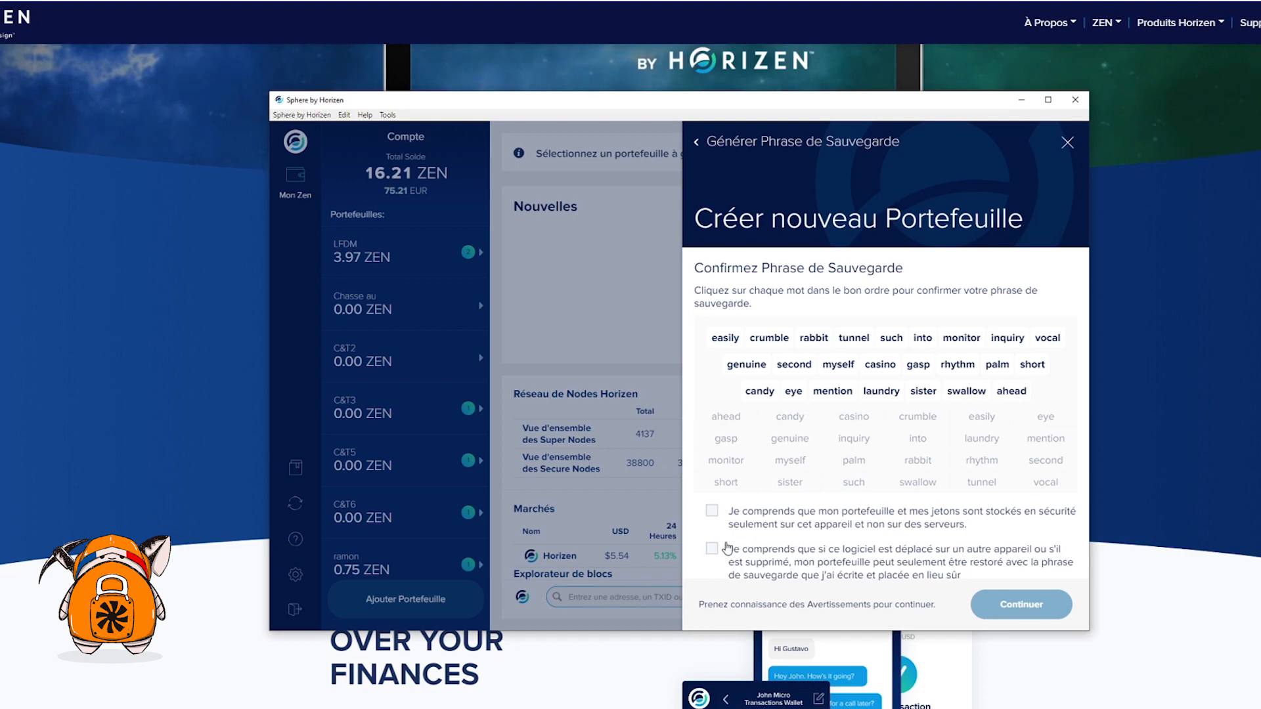
Acknowledge both local-storage and backup-phrase warnings and create the C&T YTB wallet
{"action": "left_click", "coordinate": [712, 512]}
{"action": "left_click", "coordinate": [712, 549]}
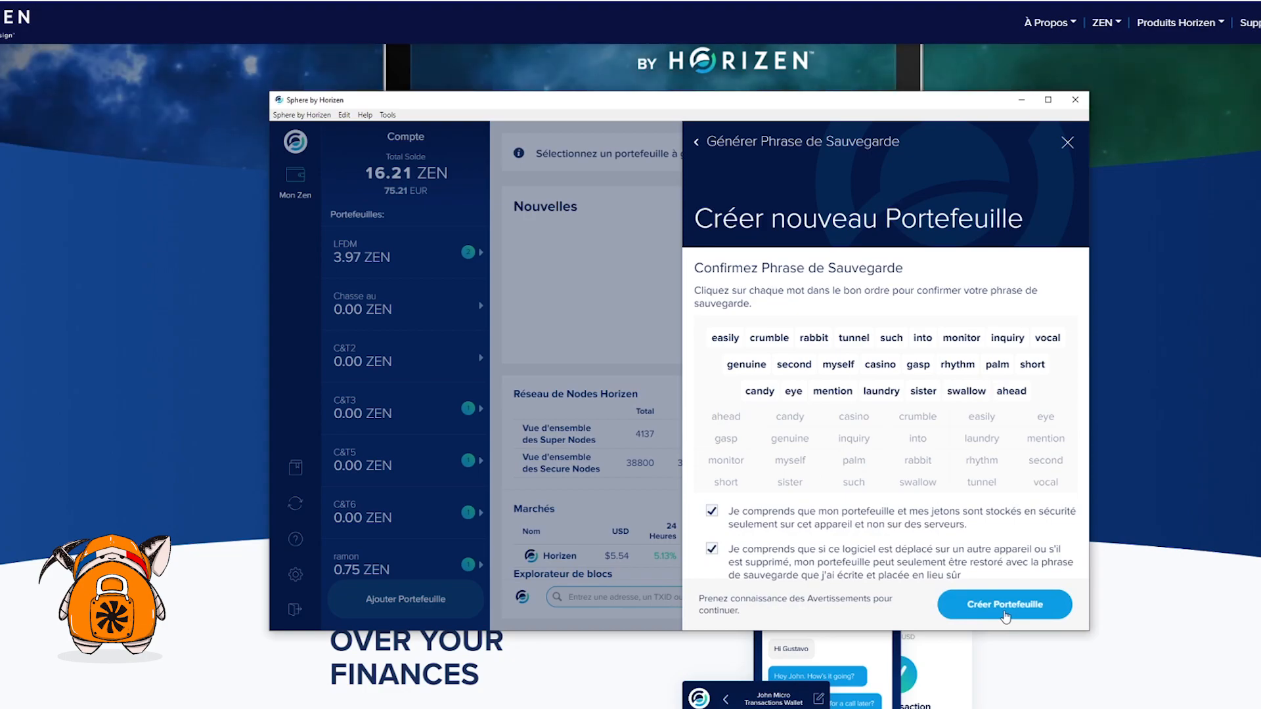
{"action": "left_click", "coordinate": [1003, 604]}
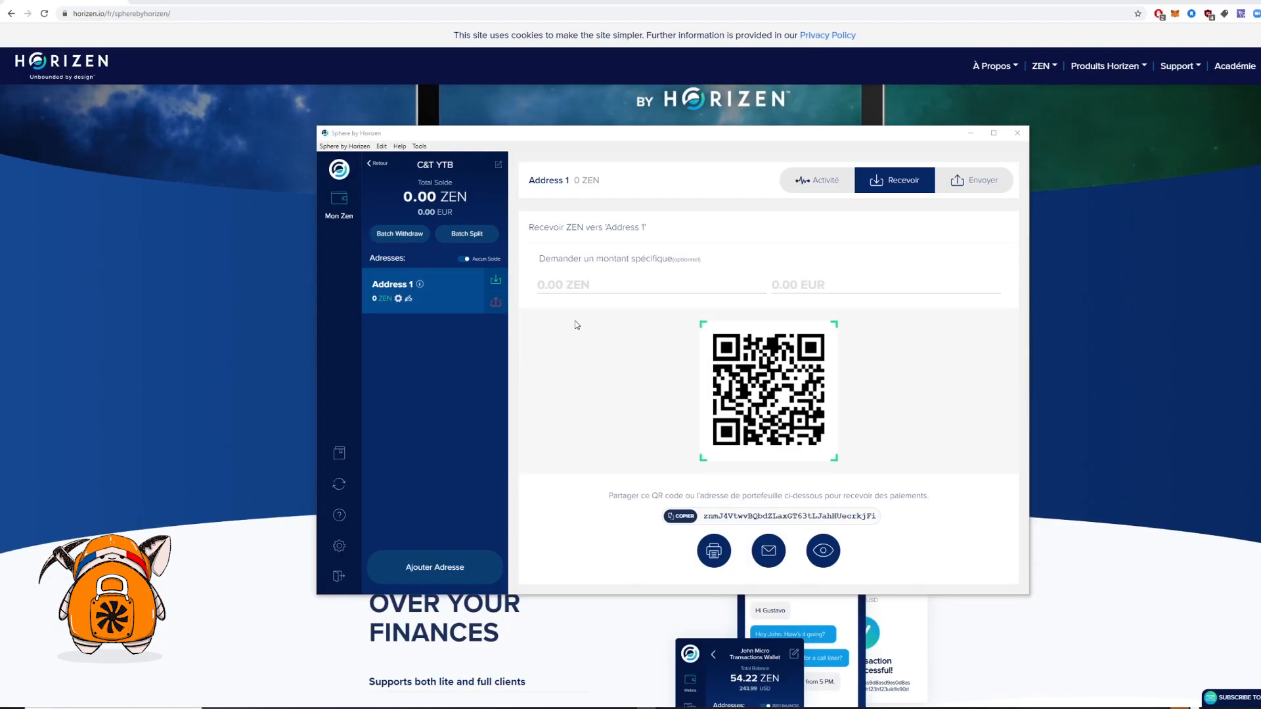
Copy the C&T YTB wallet's receive address from its Recevoir view
{"action": "left_click_drag", "start_coordinate": [415, 166], "coordinate": [454, 169]}
{"action": "left_click", "coordinate": [455, 170]}
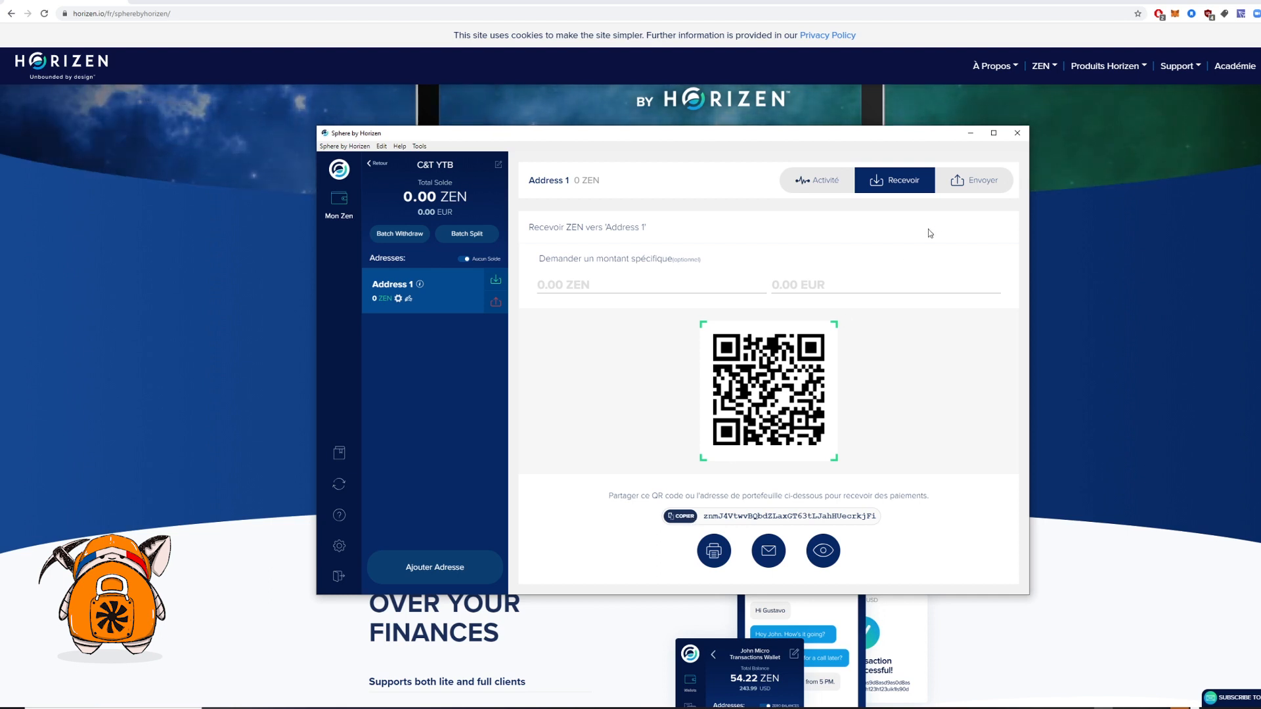
{"action": "left_click", "coordinate": [983, 186]}
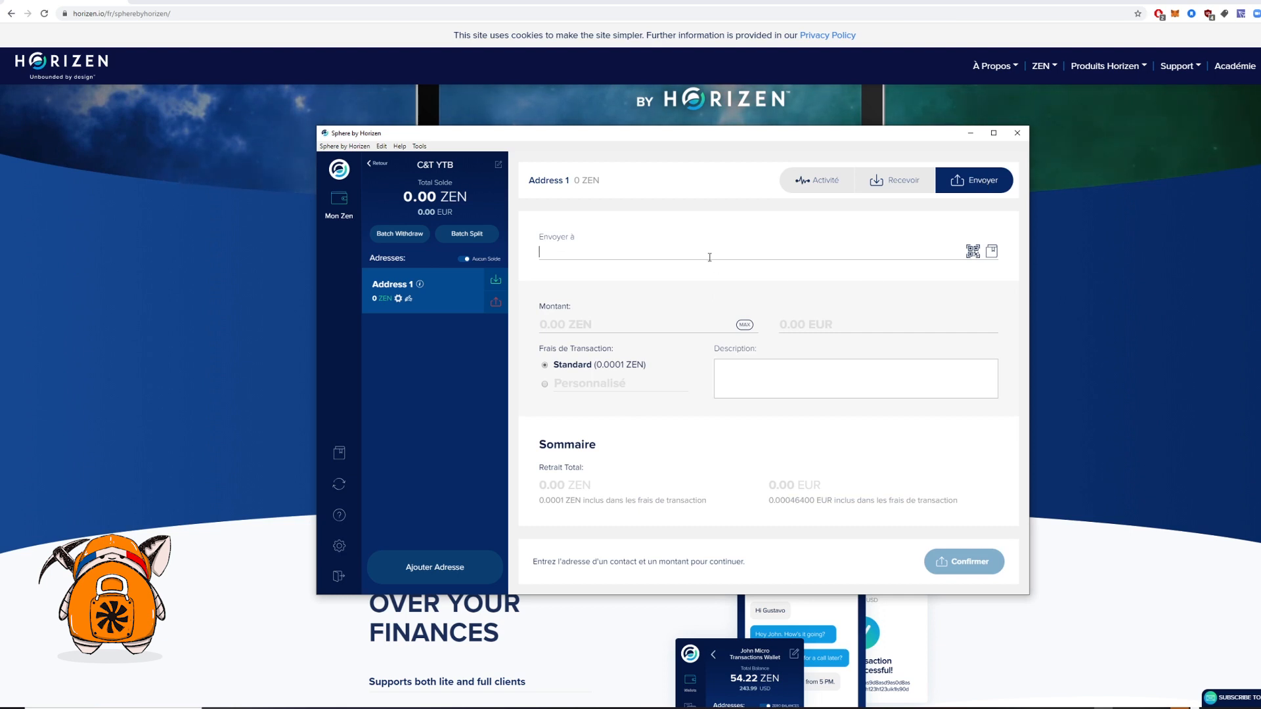
{"action": "left_click", "coordinate": [899, 188]}
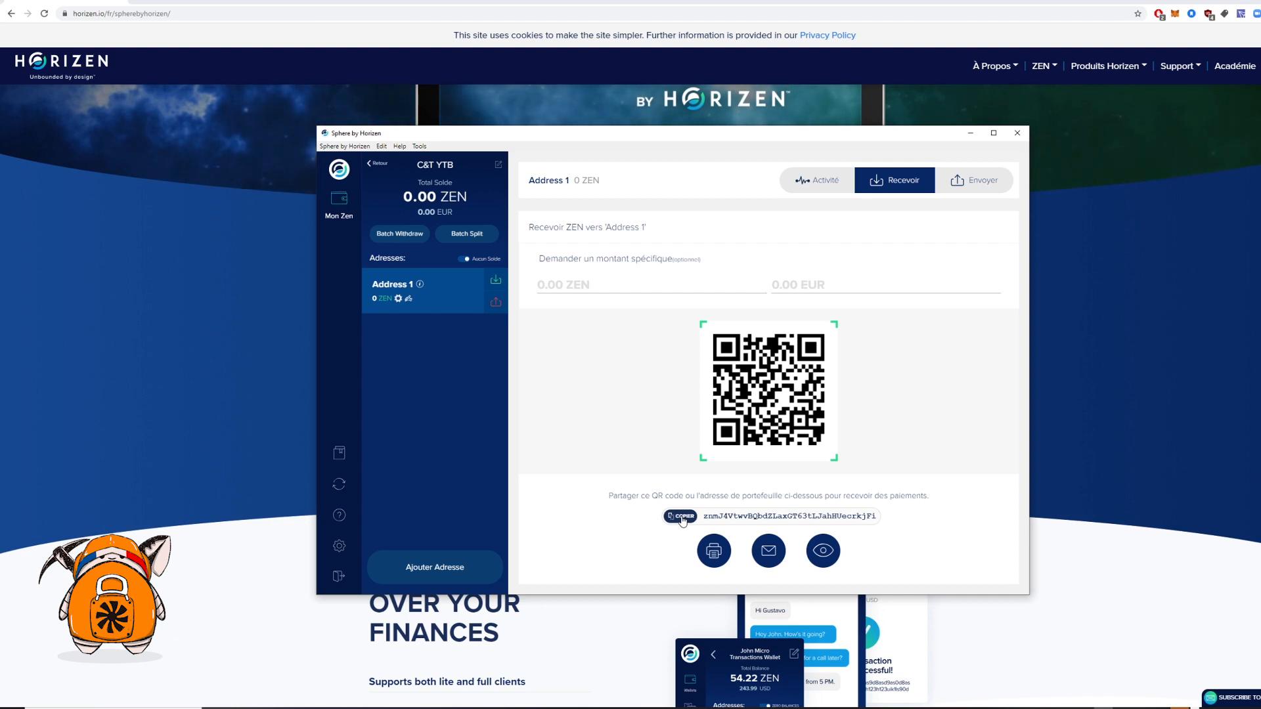
{"action": "left_click", "coordinate": [682, 517]}
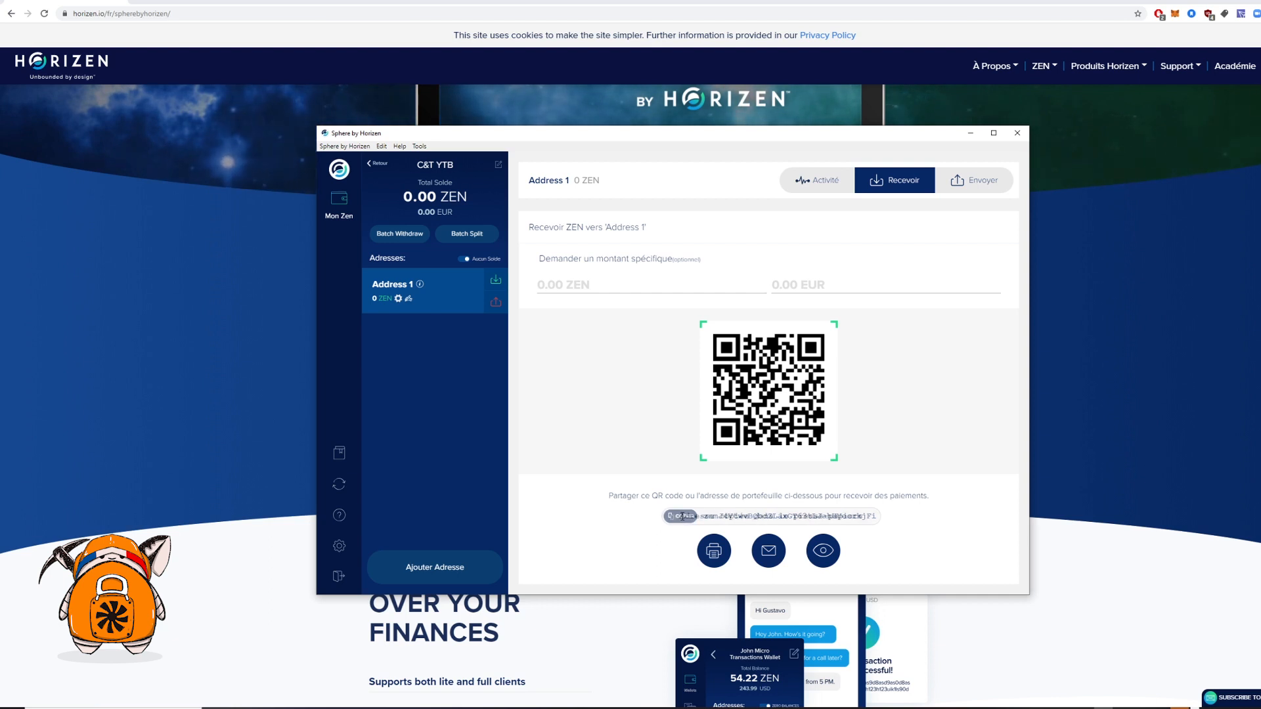
Fill the send form with the copied address as recipient and the MAX amount
{"action": "left_click", "coordinate": [959, 181]}
{"action": "right_click", "coordinate": [772, 245]}
{"action": "left_click", "coordinate": [791, 264]}
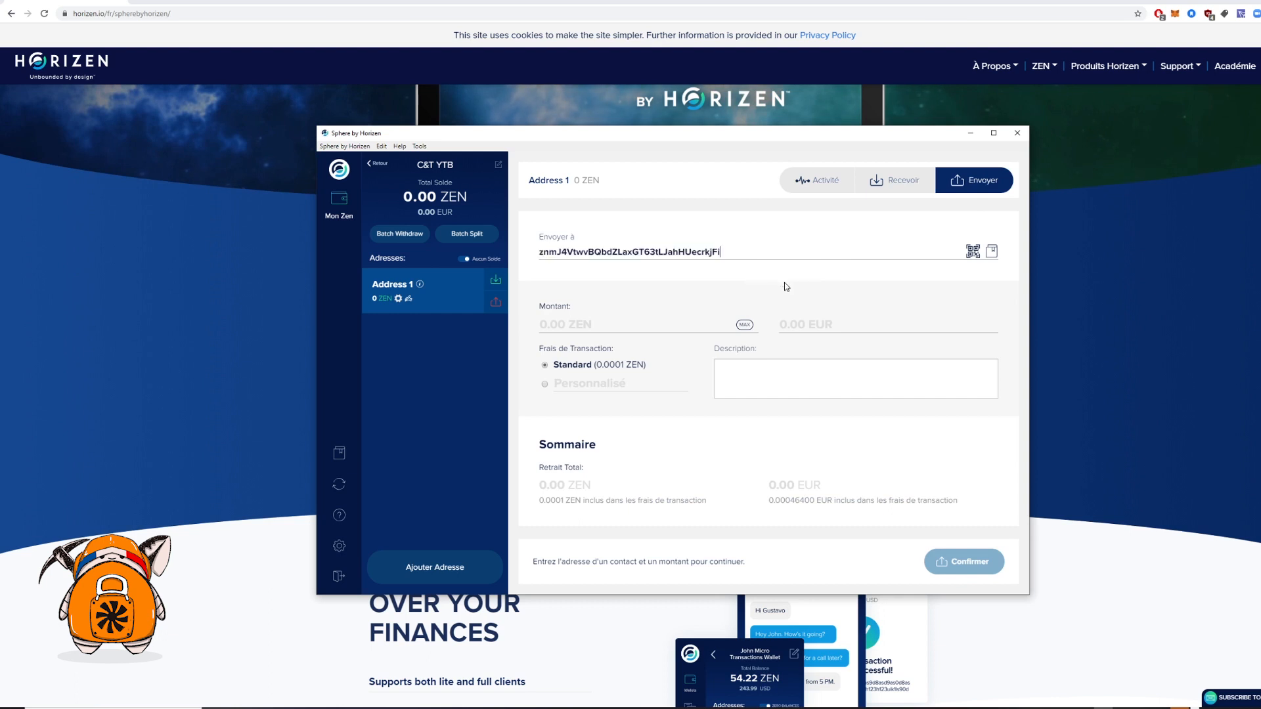
{"action": "left_click", "coordinate": [744, 325]}
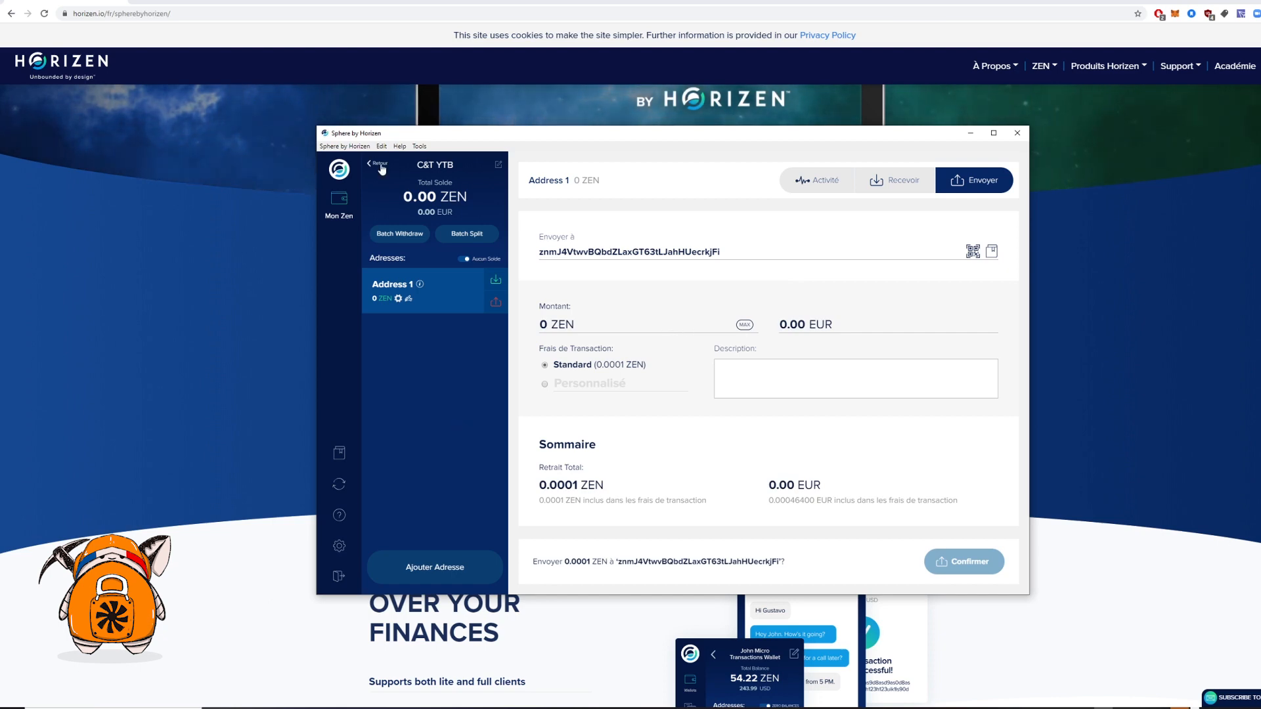
Copy the receive address again and return to the list of all wallets
{"action": "left_click", "coordinate": [496, 280]}
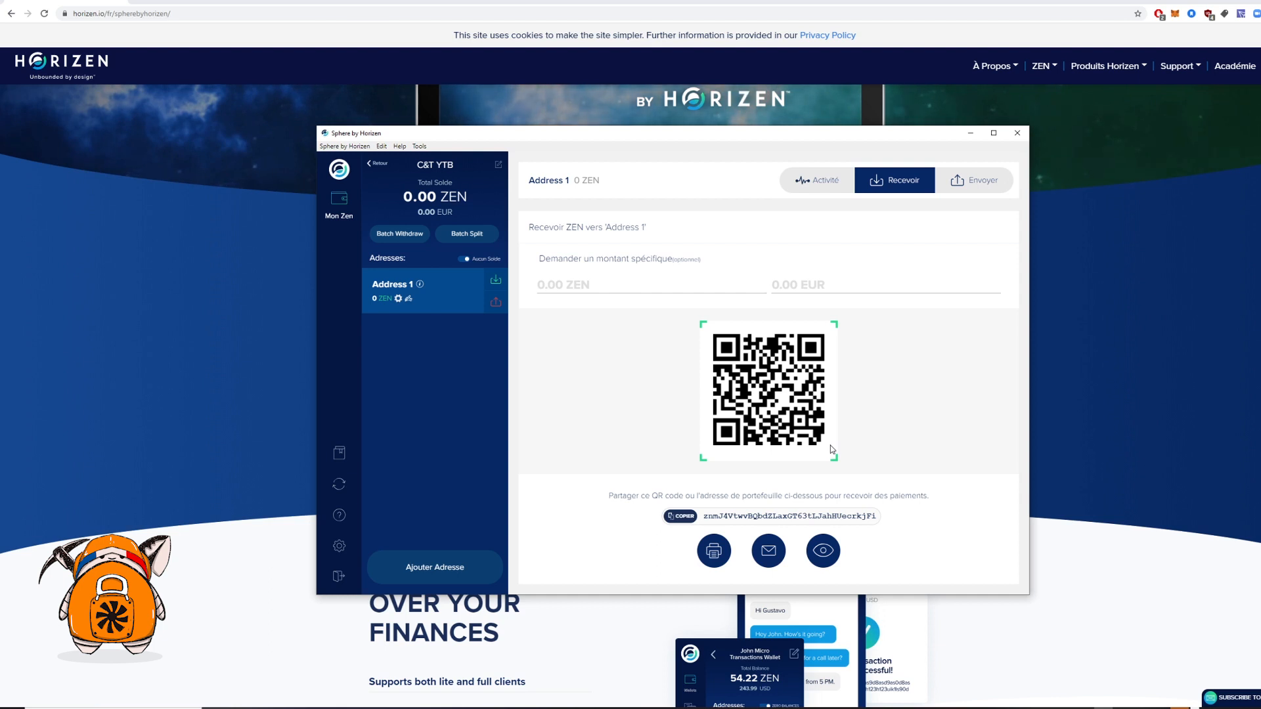
{"action": "left_click", "coordinate": [682, 518]}
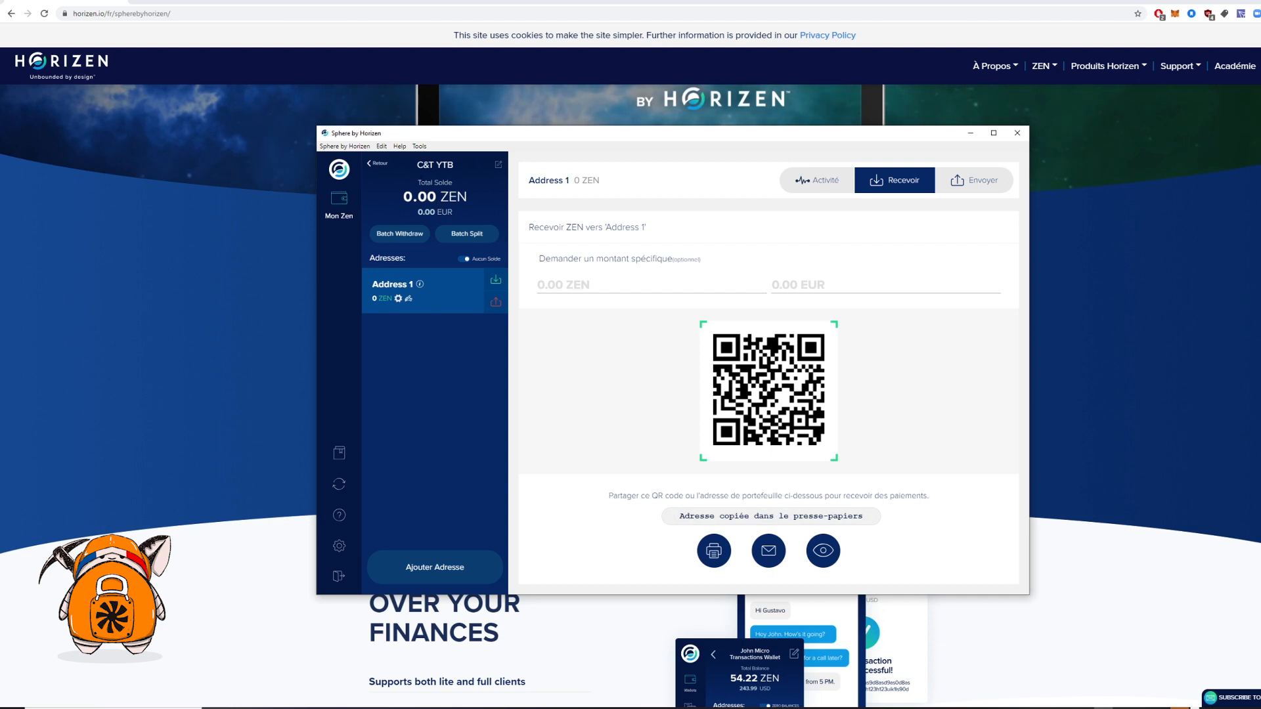
{"action": "left_click", "coordinate": [379, 168]}
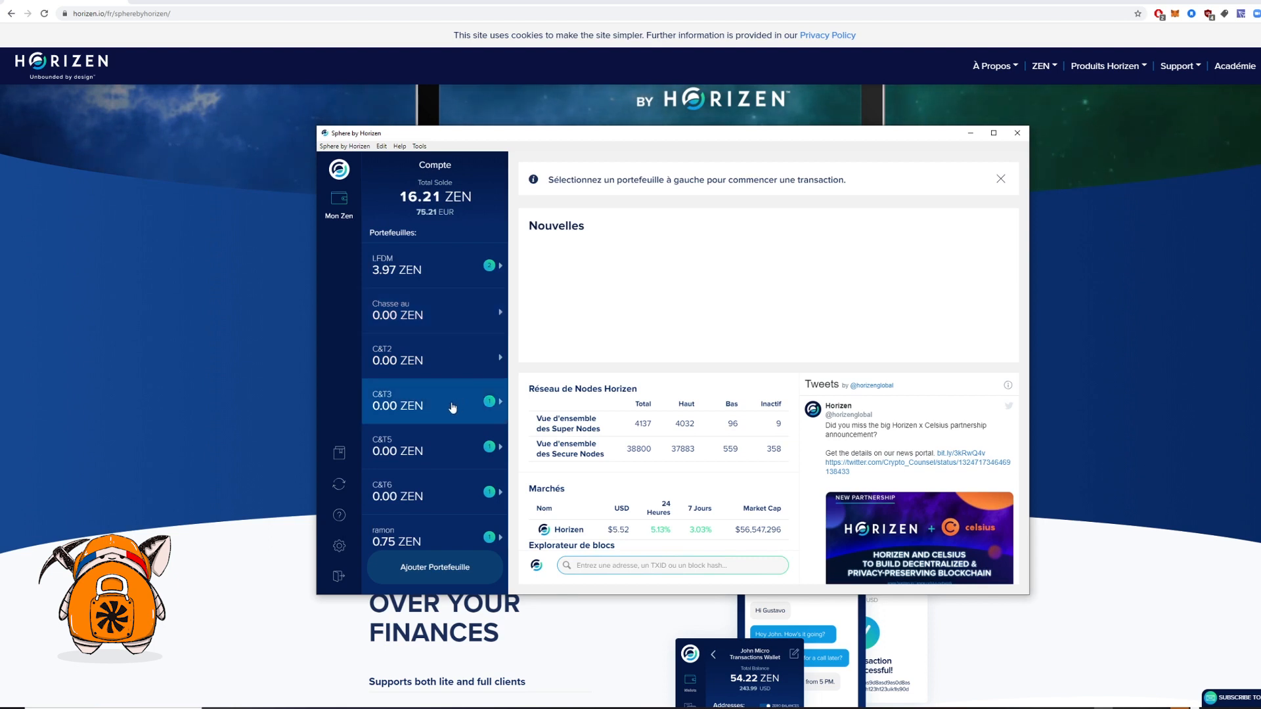
From Chasse YTB, fill a send of its full 11.3399 ZEN to the pasted C&T YTB address
{"action": "scroll", "coordinate": [451, 387], "scroll_direction": "down", "scroll_amount": 1}
{"action": "scroll", "coordinate": [451, 388], "scroll_direction": "down", "scroll_amount": 10}
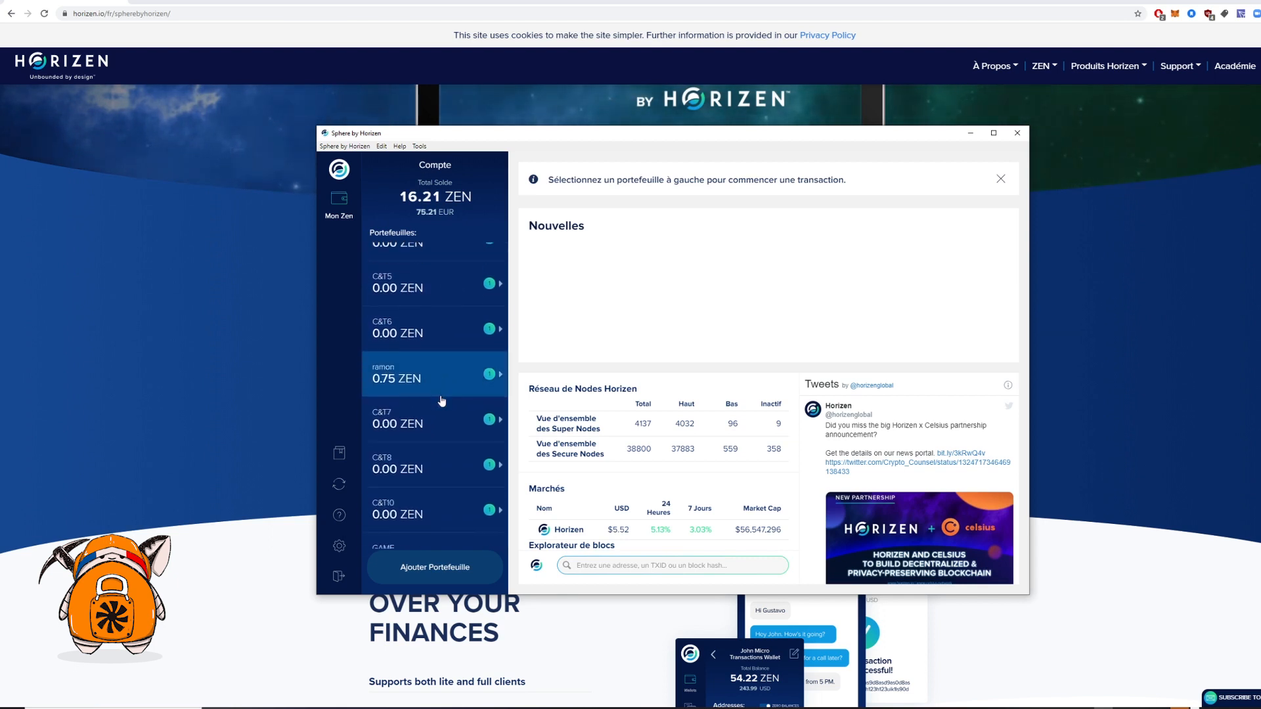
{"action": "scroll", "coordinate": [433, 446], "scroll_direction": "down", "scroll_amount": 3}
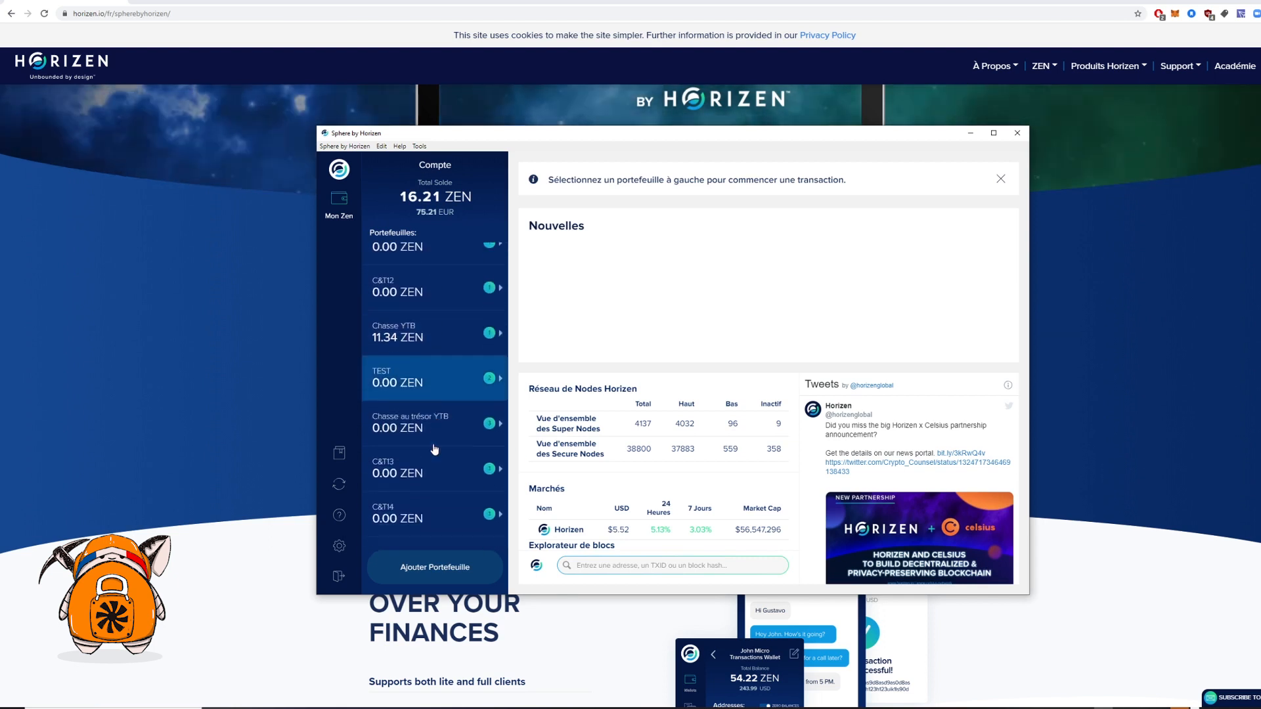
{"action": "left_click", "coordinate": [435, 319]}
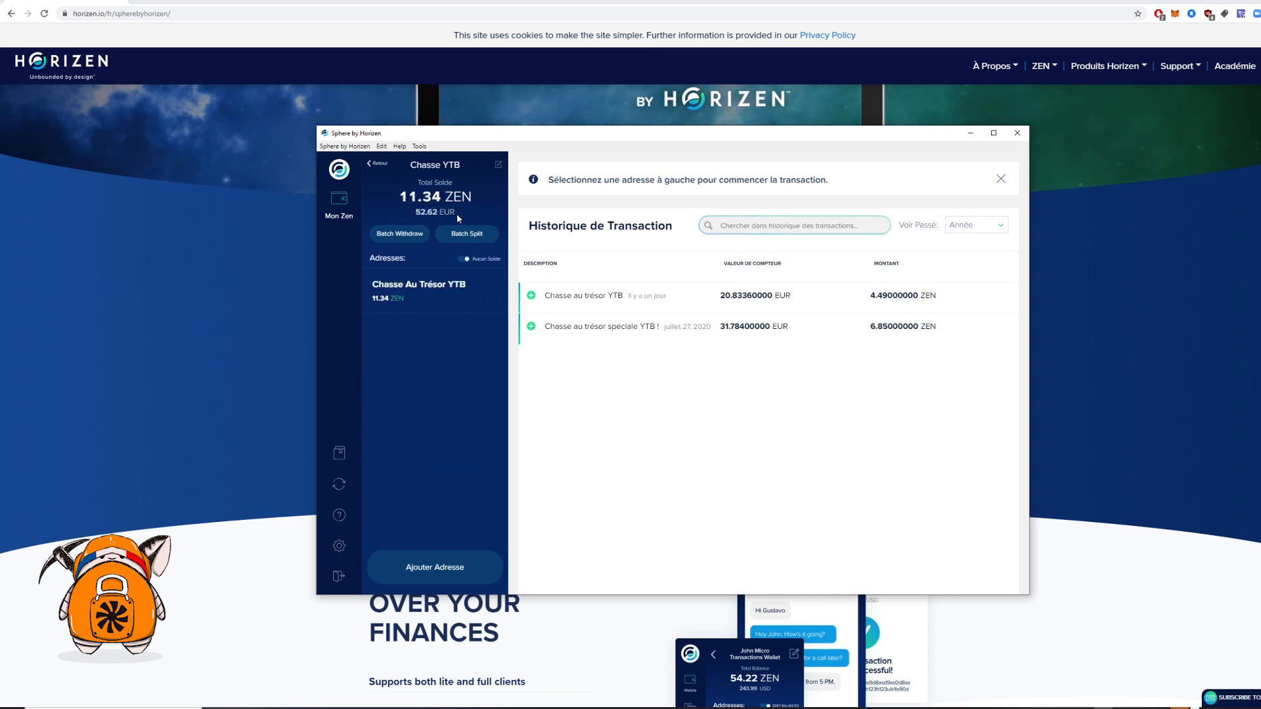
{"action": "left_click", "coordinate": [438, 290]}
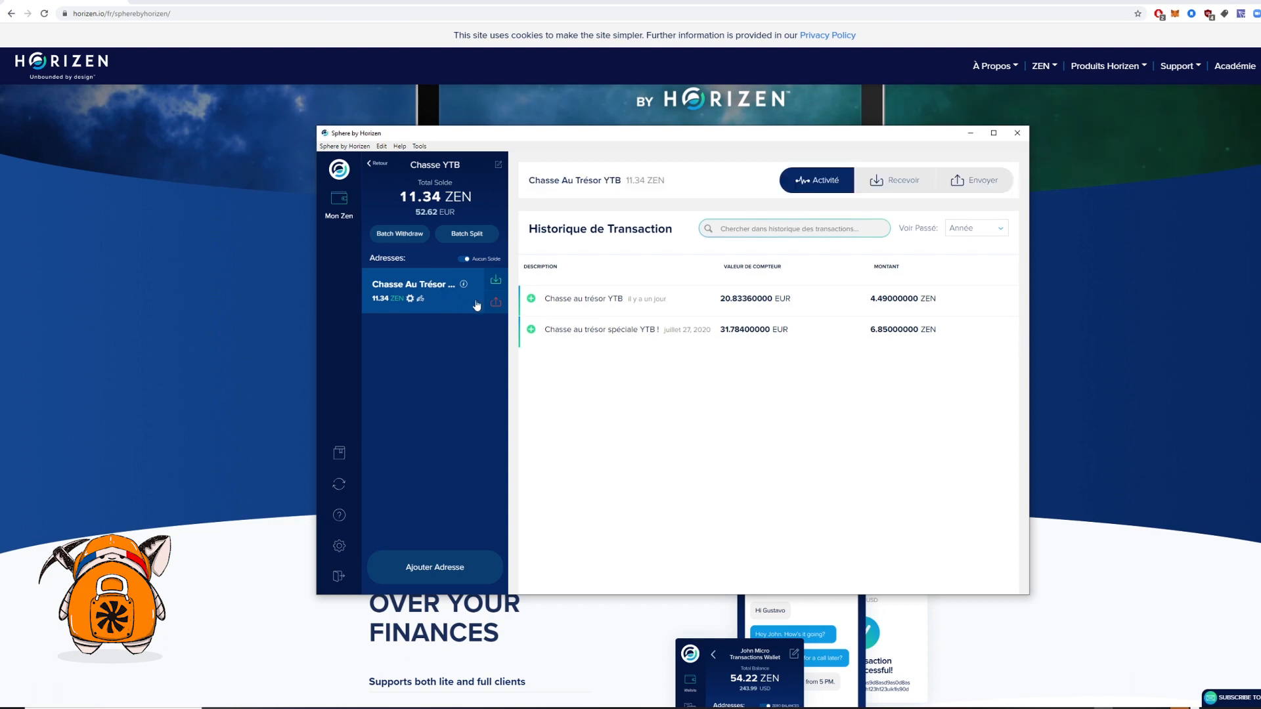
{"action": "left_click", "coordinate": [969, 194]}
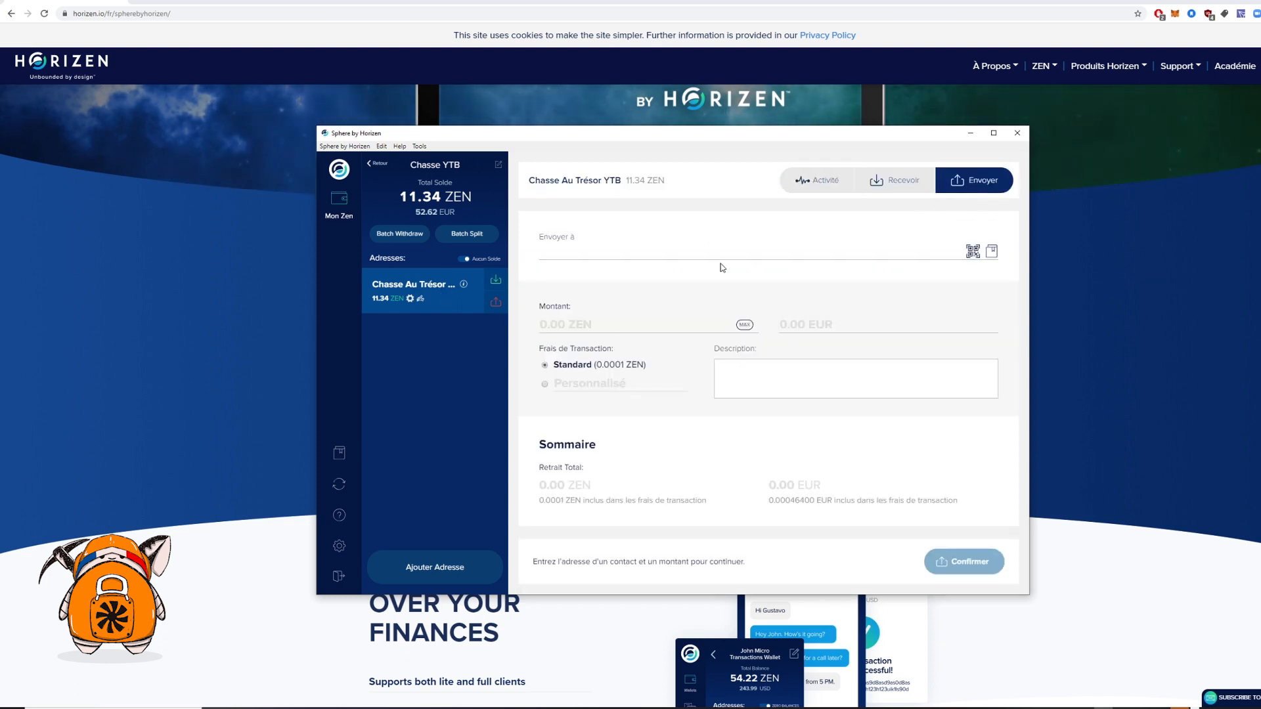
{"action": "left_click", "coordinate": [747, 254]}
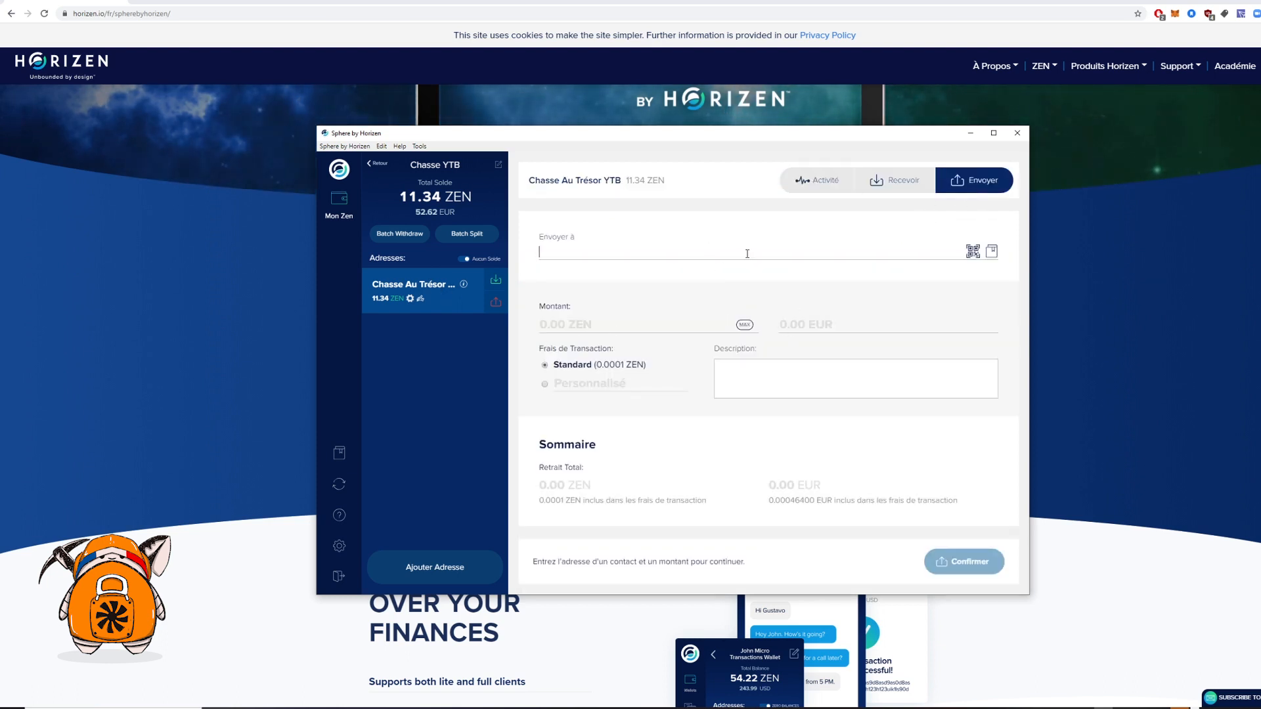
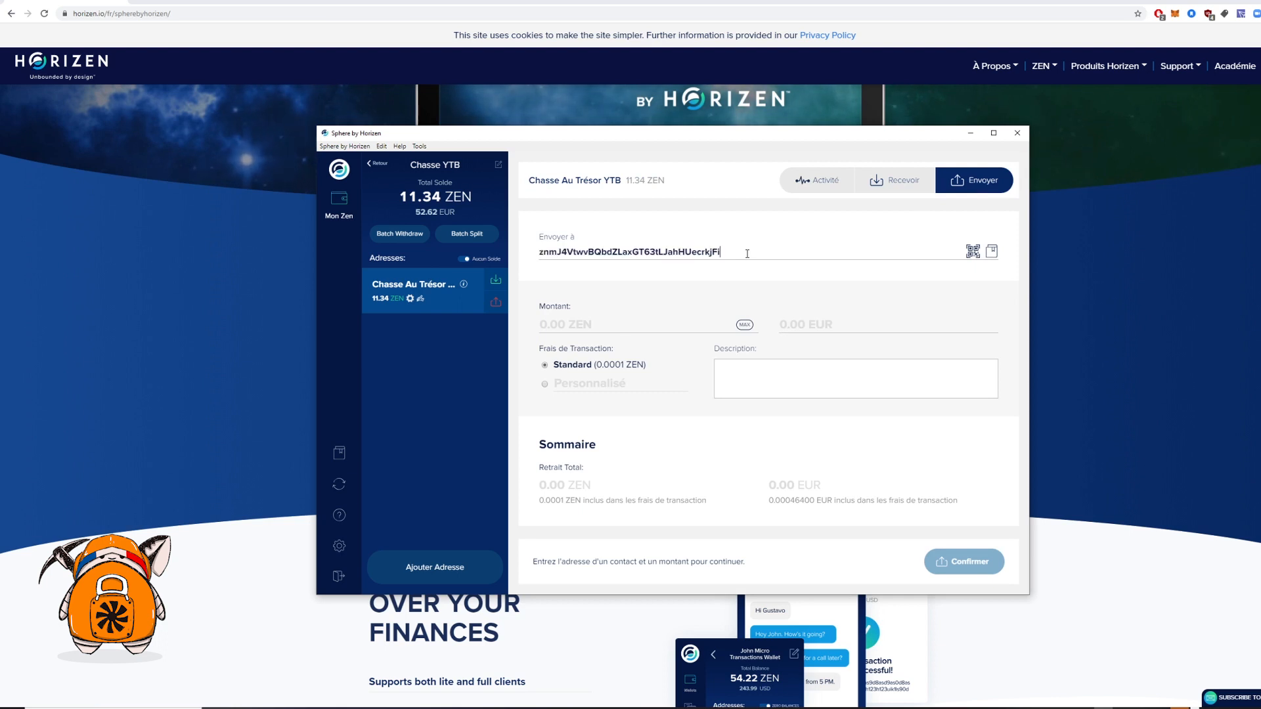
{"action": "left_click", "coordinate": [744, 325]}
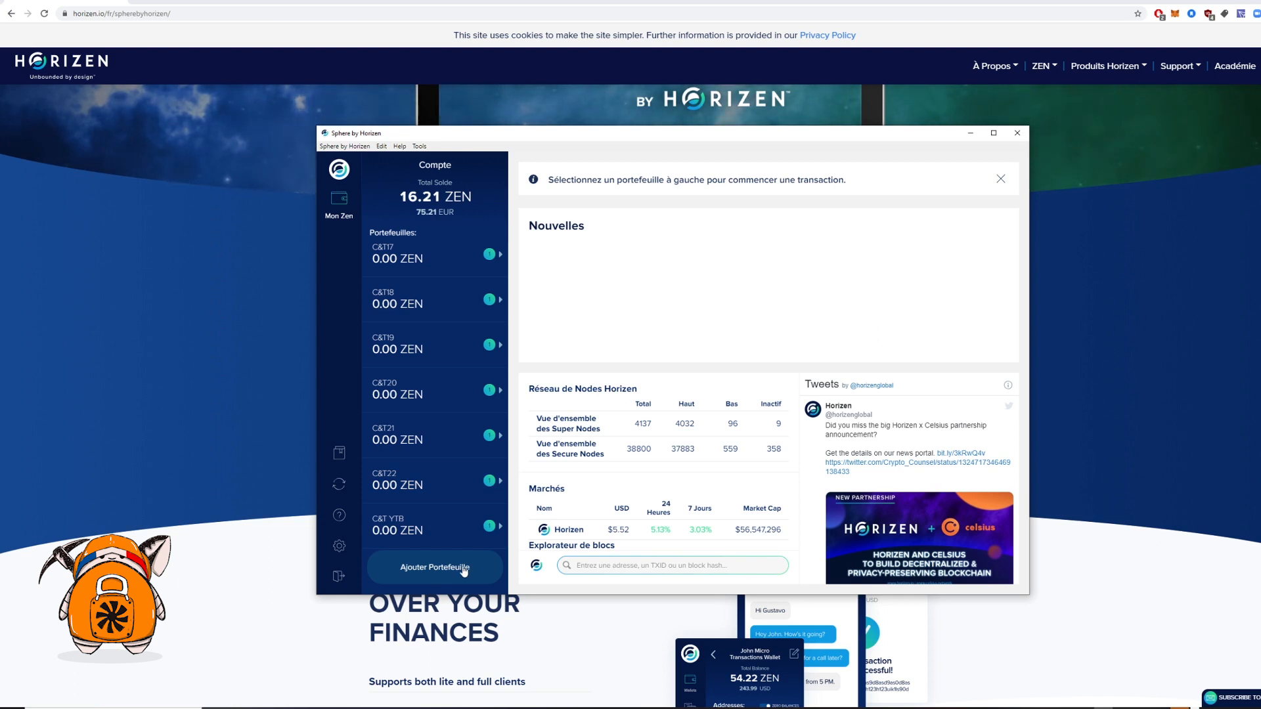
Start restoring an existing wallet and name it 'test chasse'
{"action": "left_click_drag", "start_coordinate": [509, 136], "coordinate": [512, 141]}
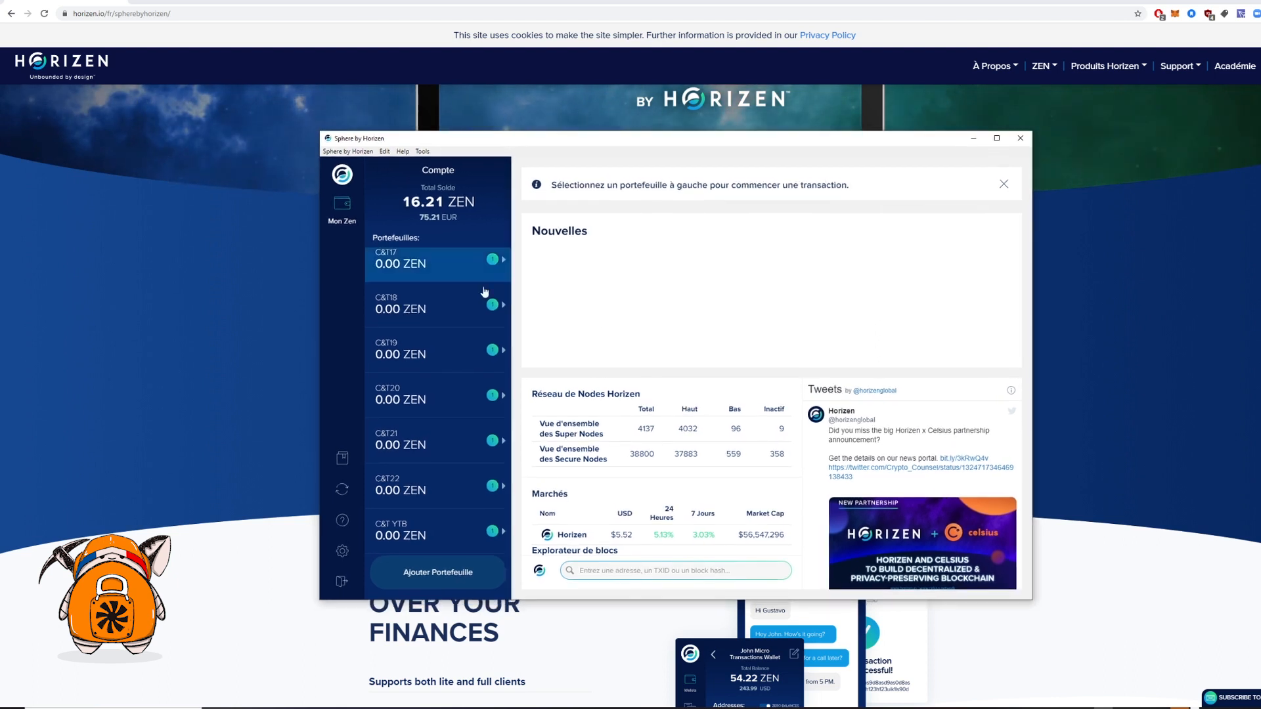
{"action": "left_click", "coordinate": [440, 578]}
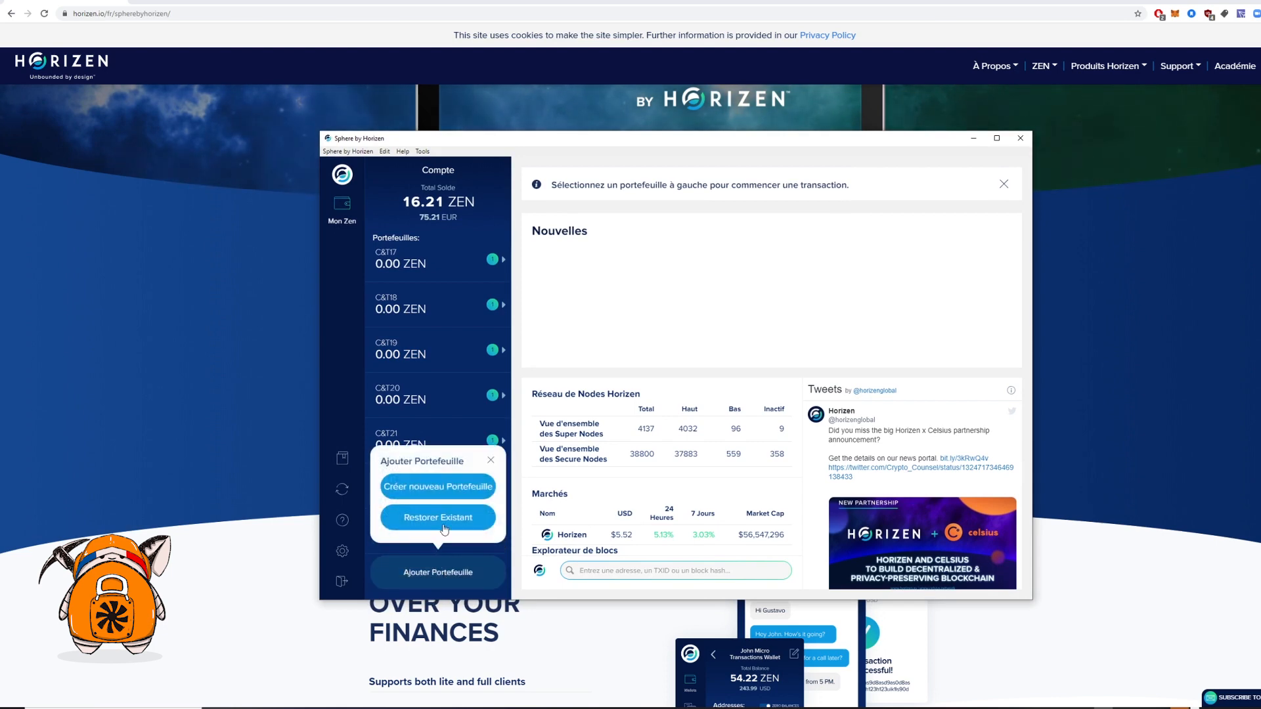
{"action": "left_click", "coordinate": [444, 527]}
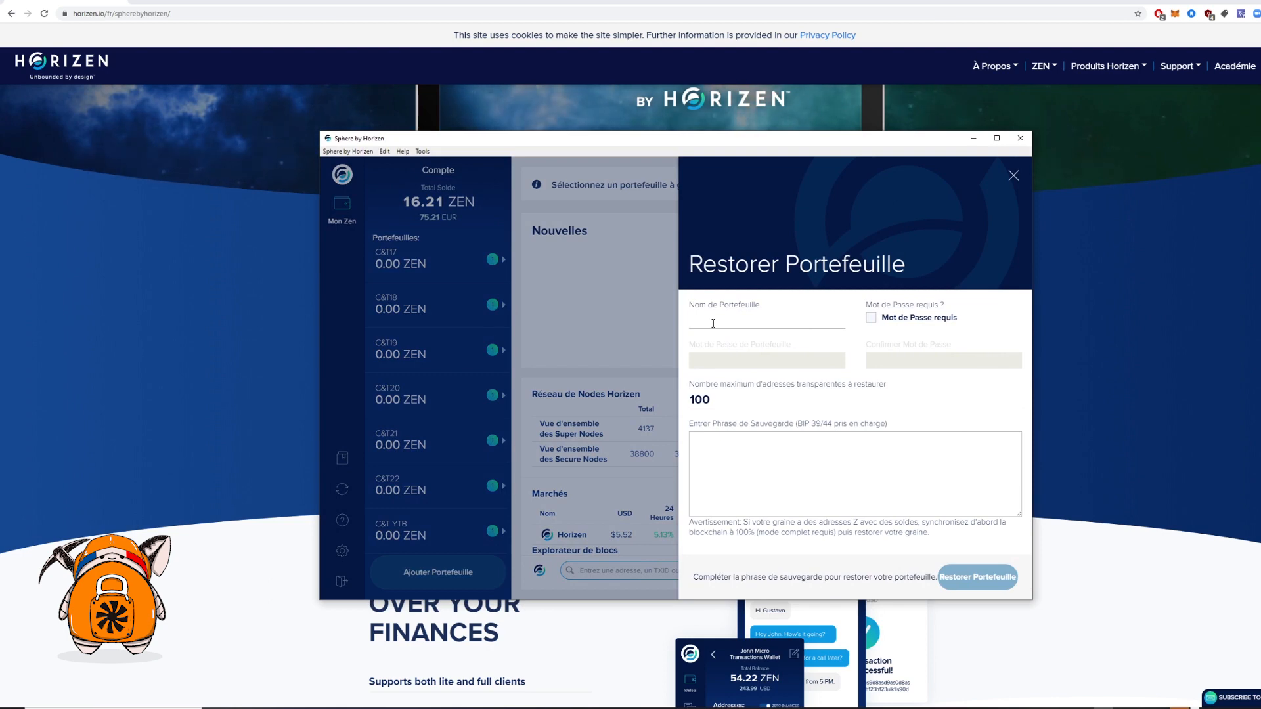
{"action": "type", "text": "C"}
{"action": "key", "text": "BackSpace"}
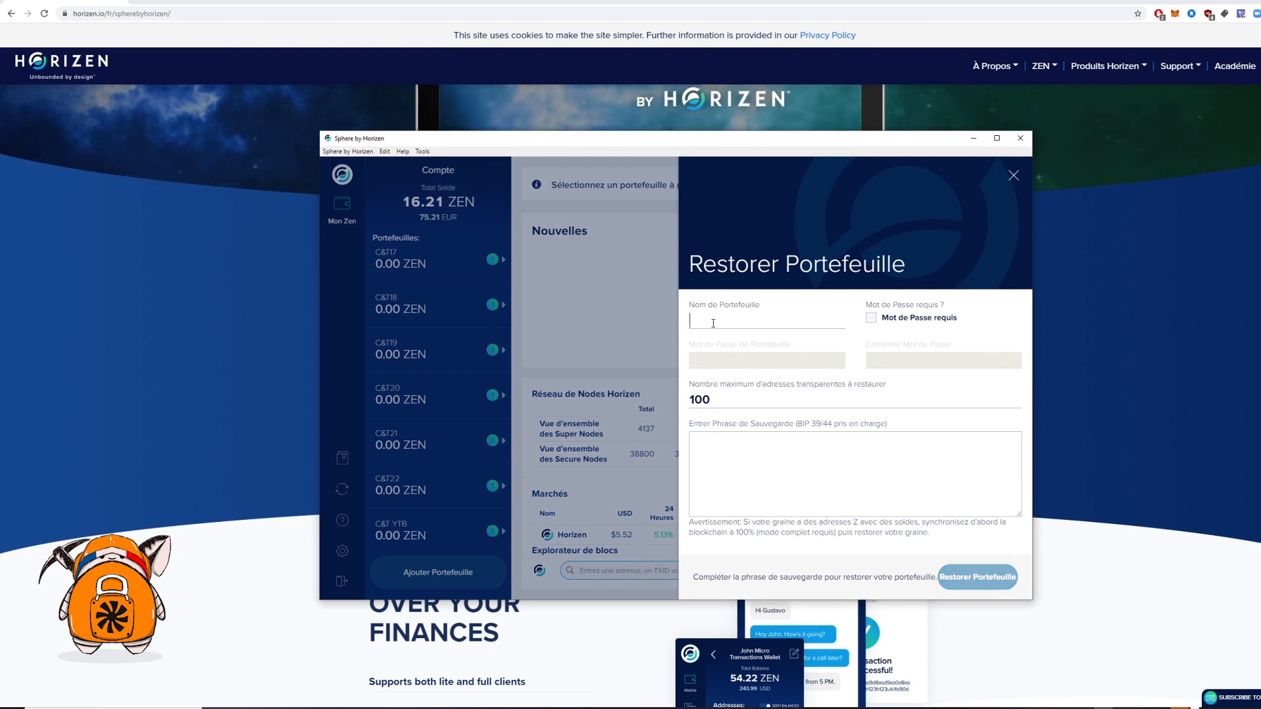
{"action": "type", "text": "test chasse"}
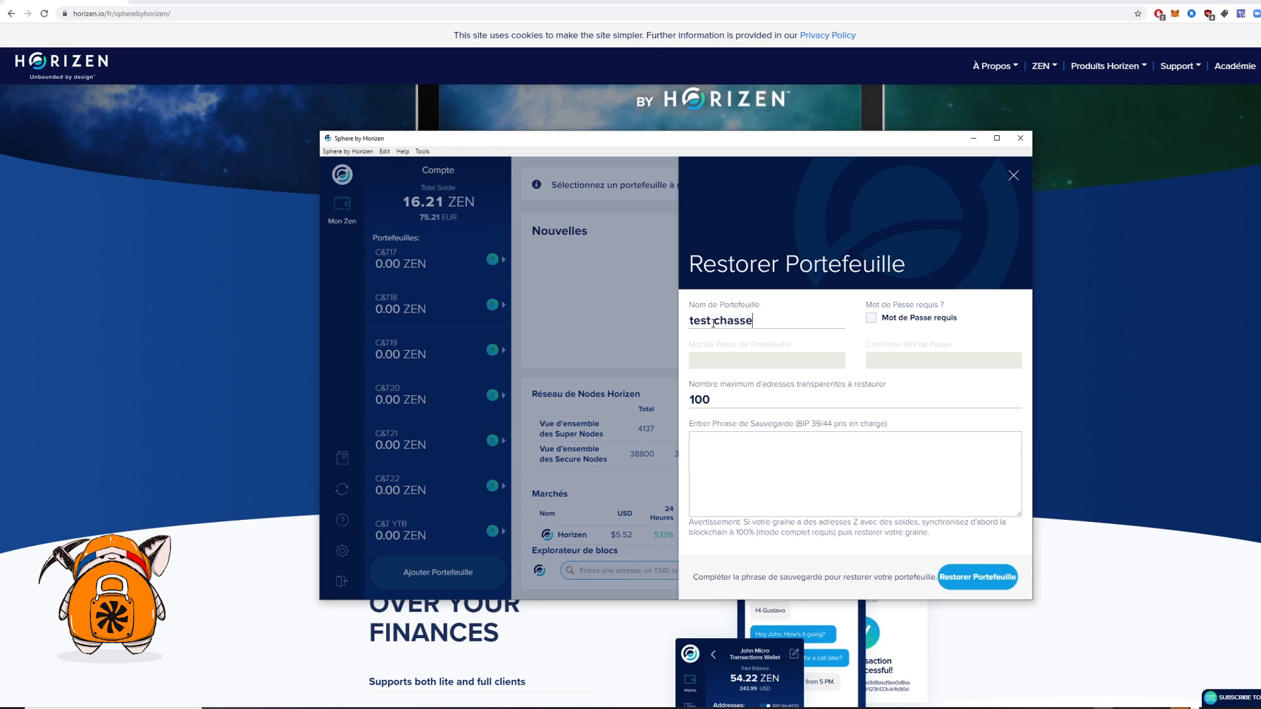
Paste the backup phrase, then clear it and retype the seed words by hand
{"action": "left_click", "coordinate": [767, 464]}
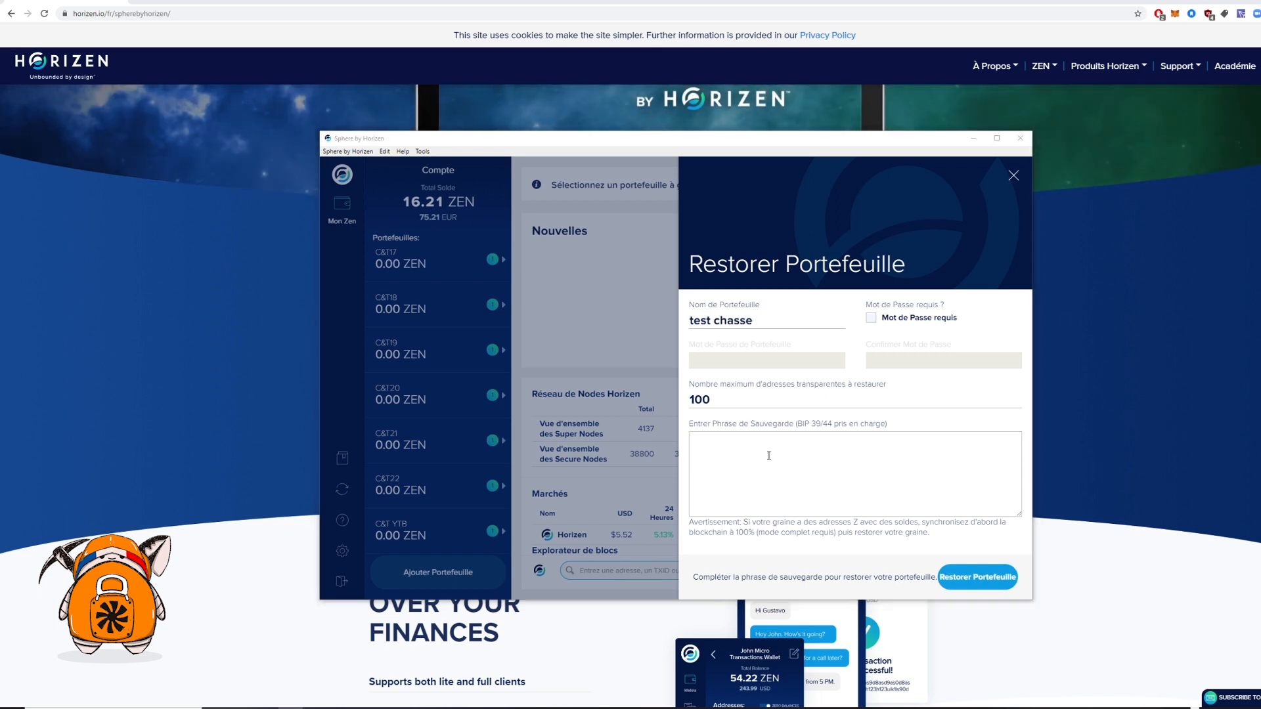
{"action": "right_click", "coordinate": [768, 457]}
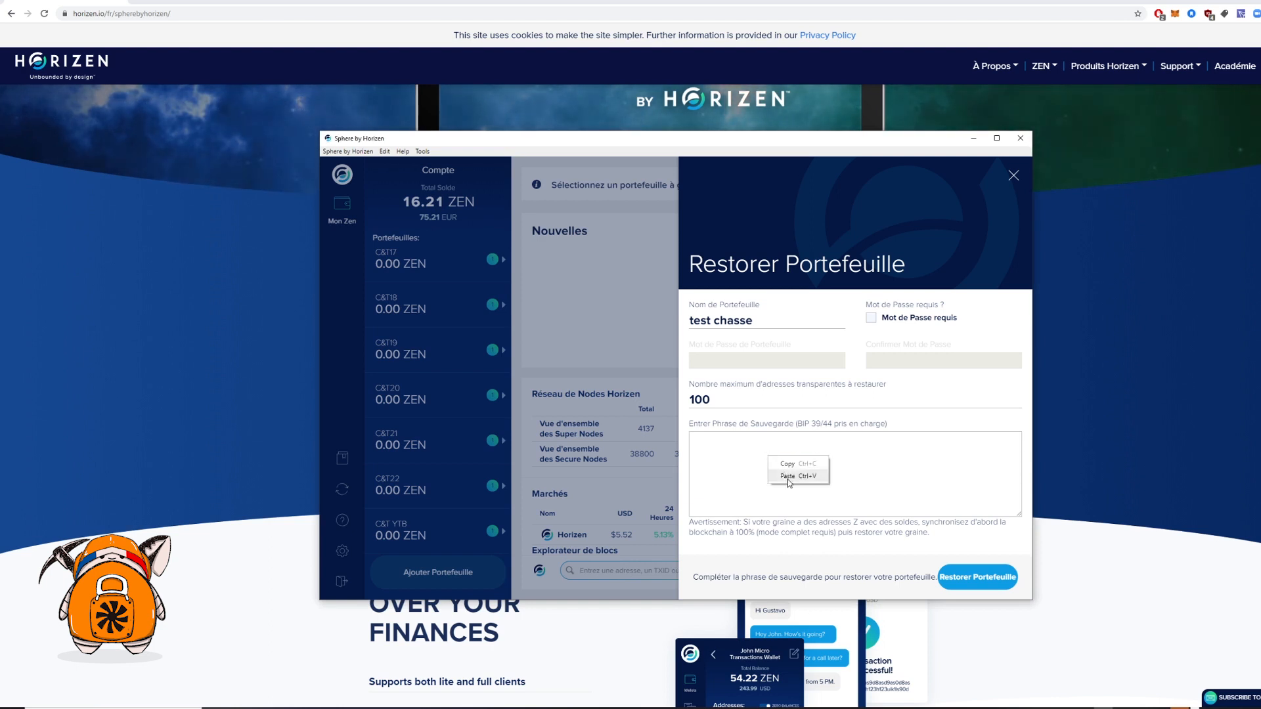
{"action": "left_click", "coordinate": [789, 476]}
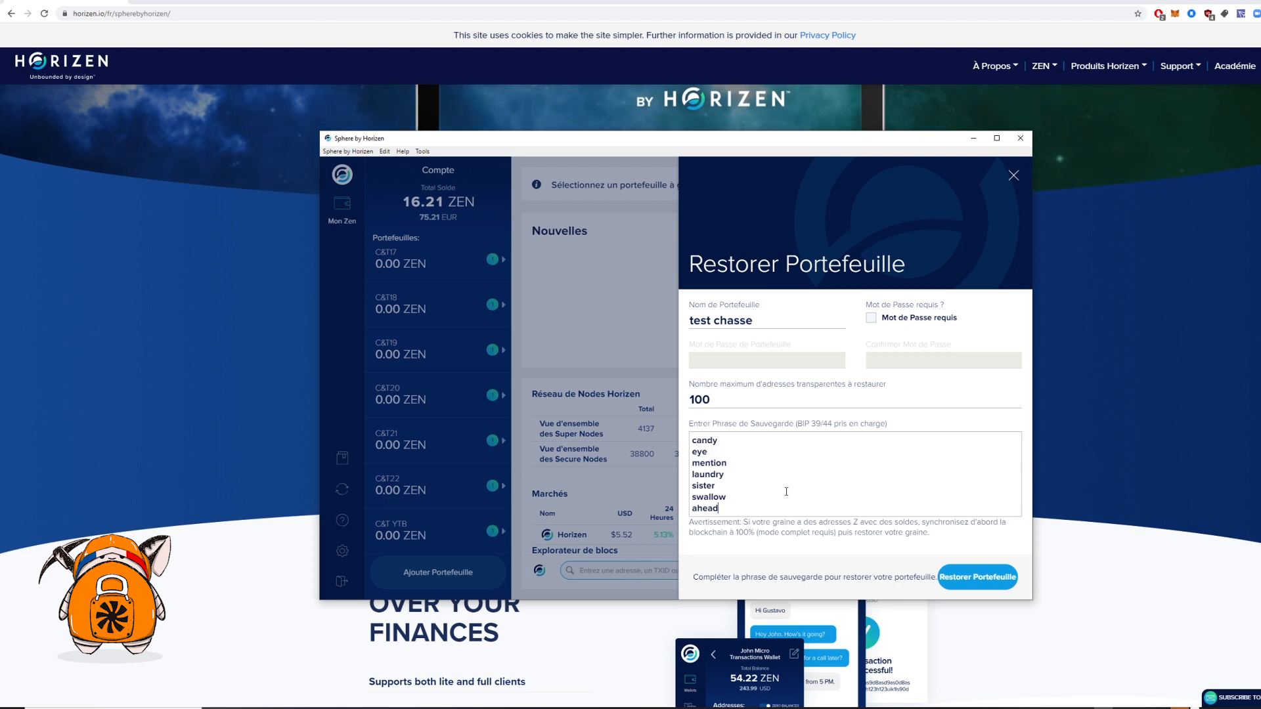
{"action": "key", "text": "ctrl+a"}
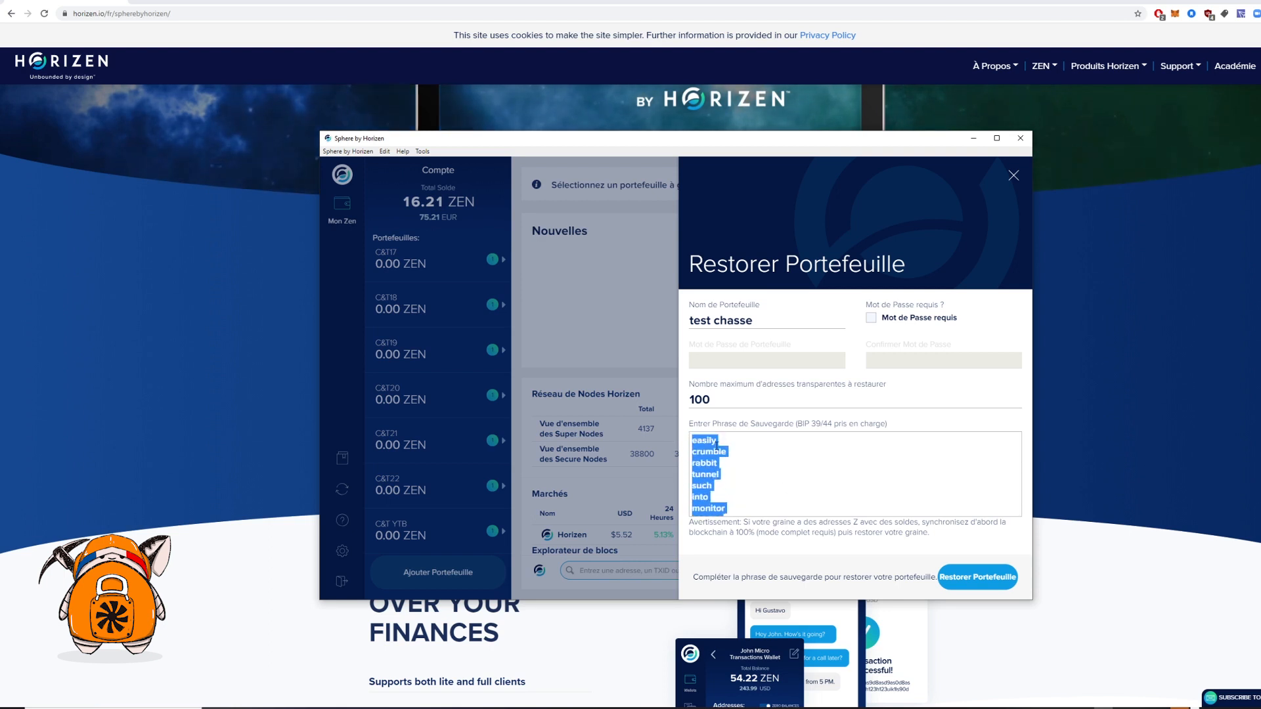
{"action": "key", "text": "BackSpace"}
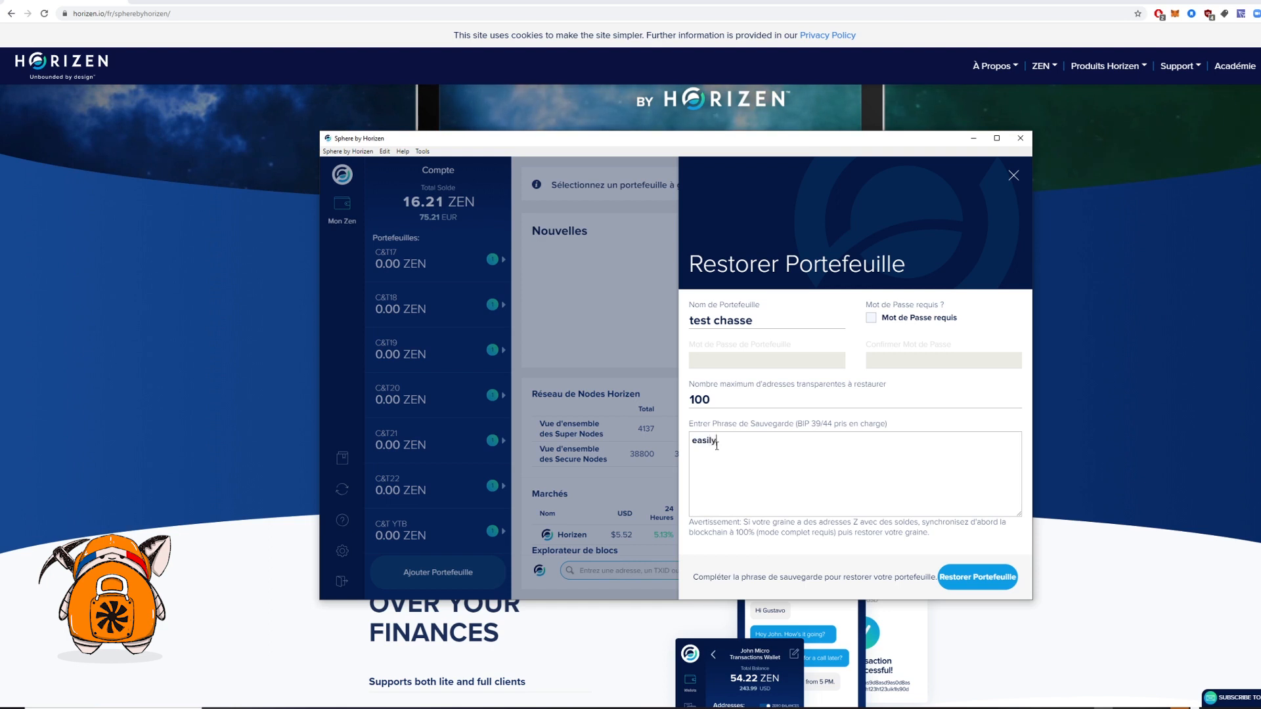
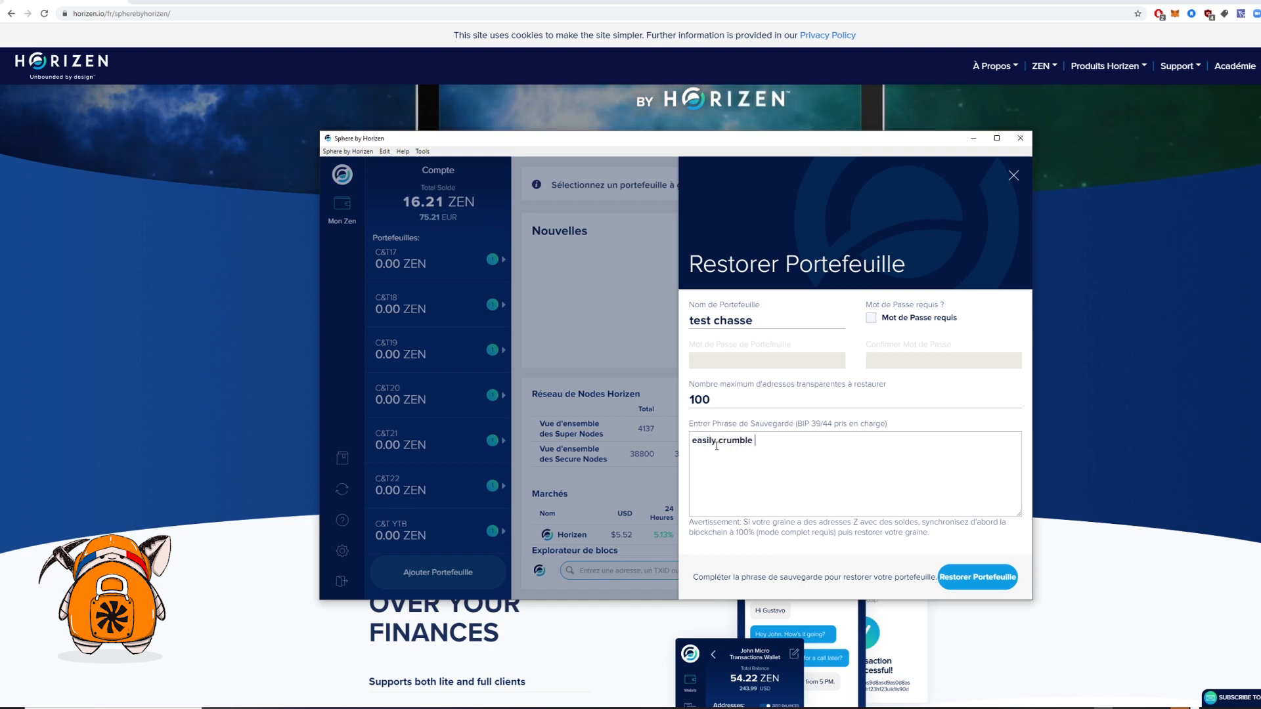
Submit the 'test chasse' wallet restore with Restorer Portefeuille
{"action": "left_click", "coordinate": [982, 581]}
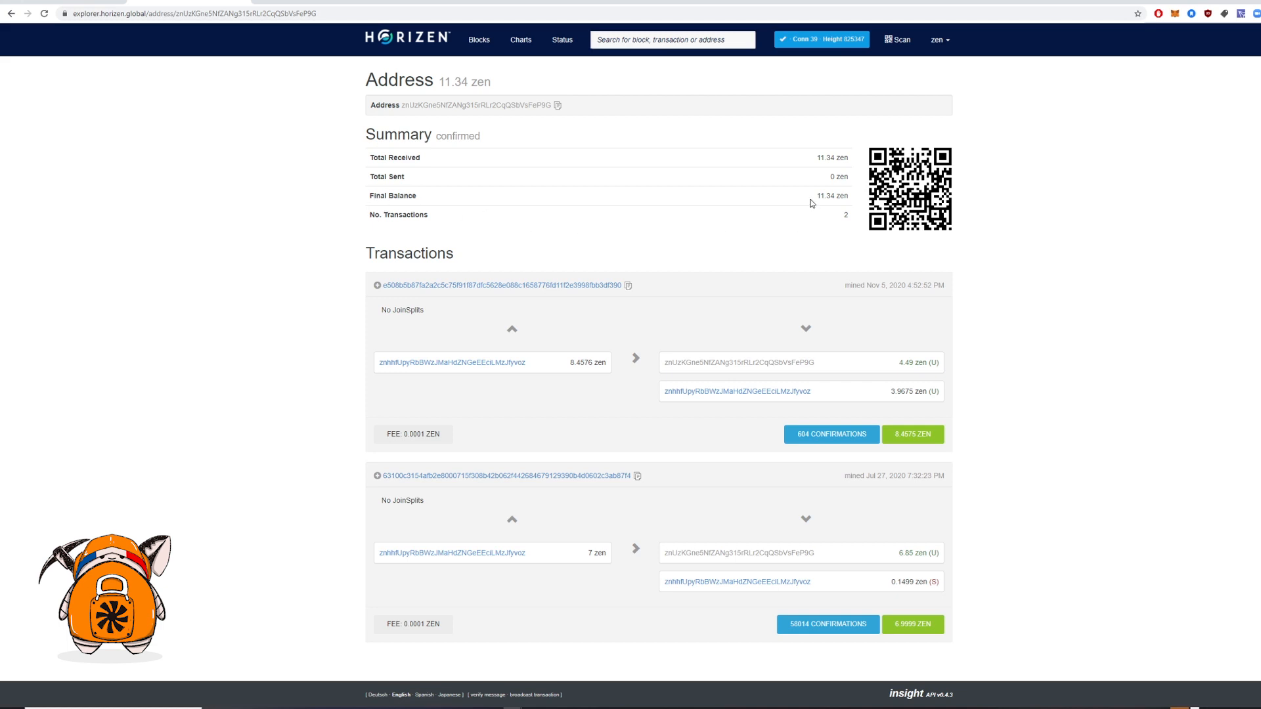
{"action": "left_click_drag", "start_coordinate": [812, 204], "coordinate": [849, 207]}
{"action": "double_click", "coordinate": [821, 196]}
{"action": "left_click", "coordinate": [1016, 259]}
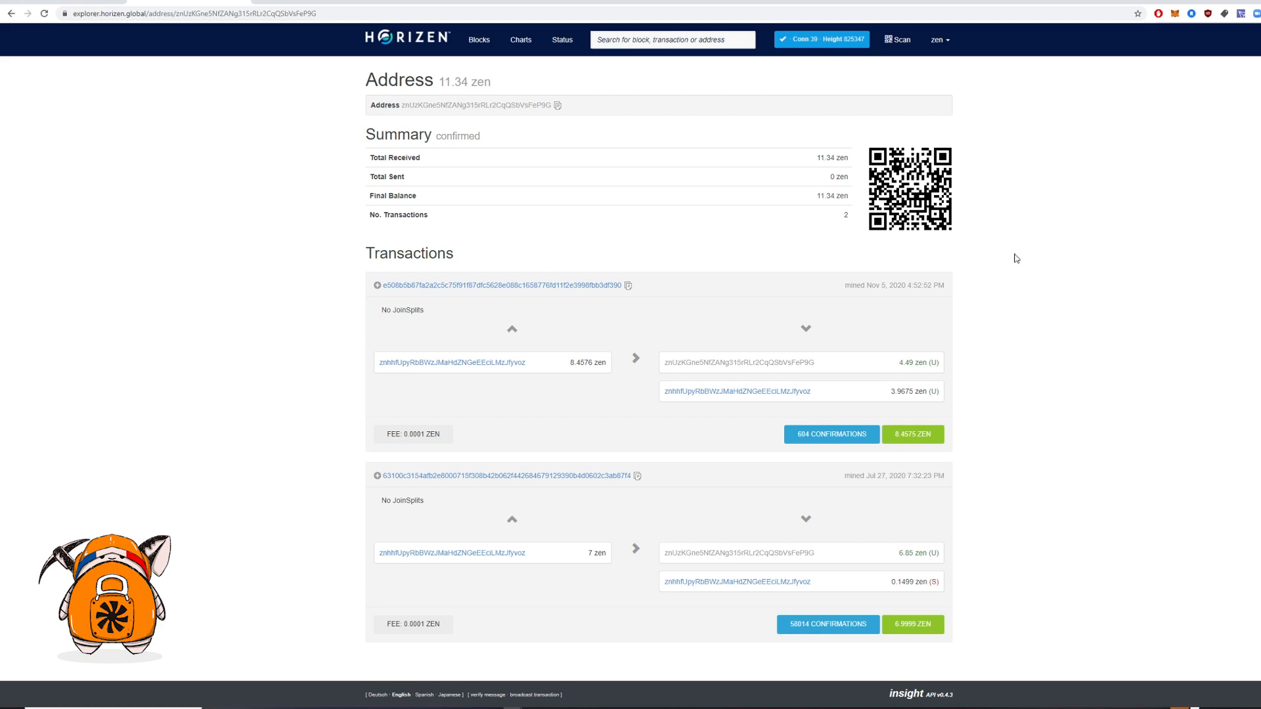